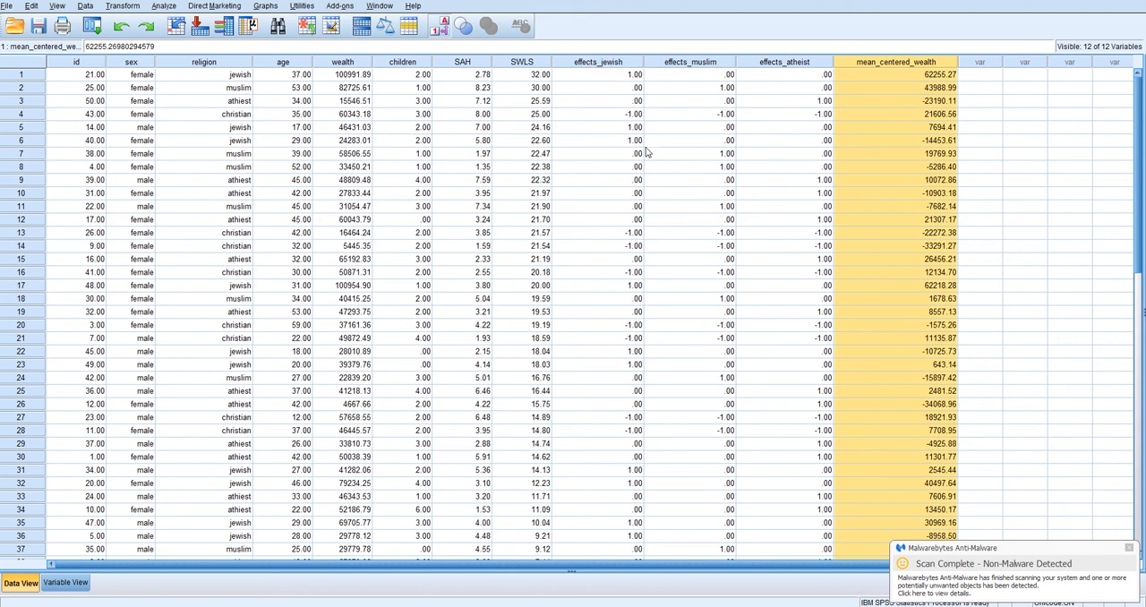
- Examine the effects_jewish, effects_muslim and effects_atheist code columns together with the mean_centered_wealth column
left_click(612, 63)
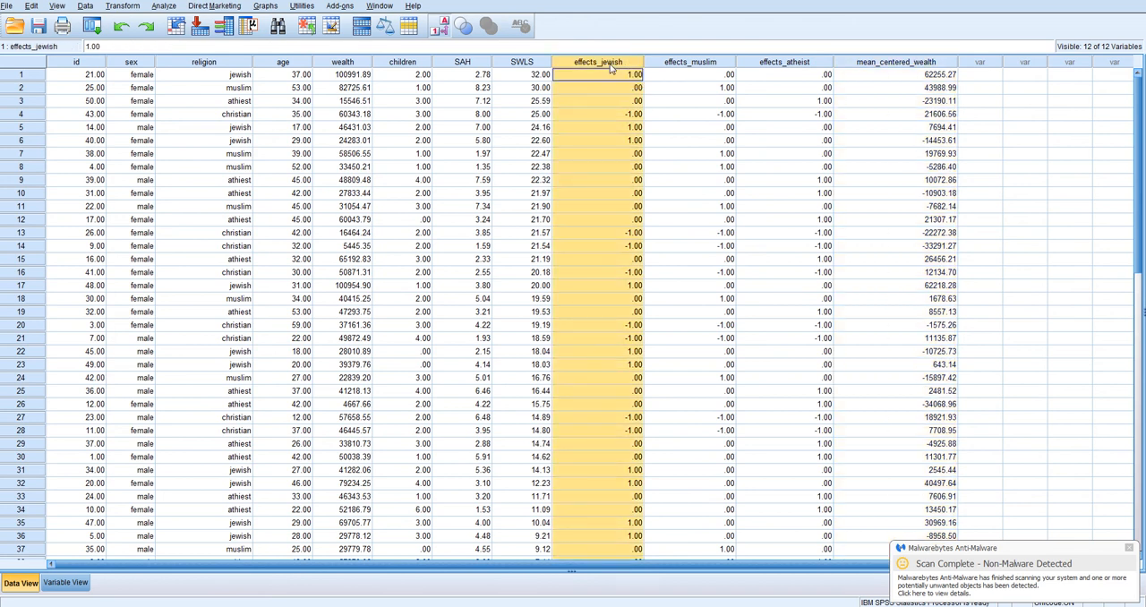
left_click(626, 79)
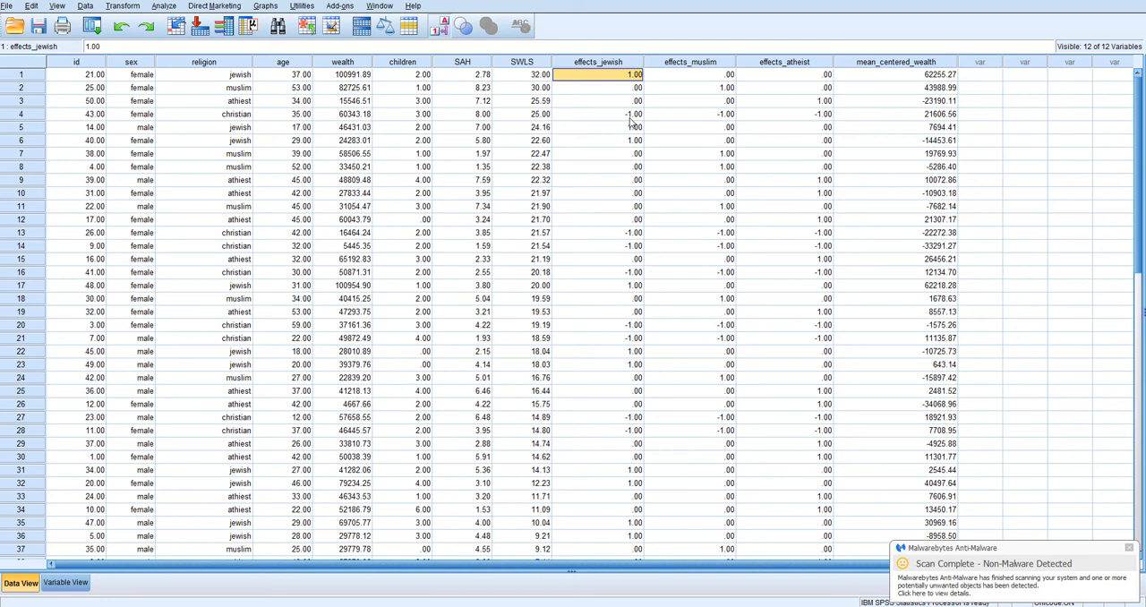
left_click(631, 118)
left_click(703, 64)
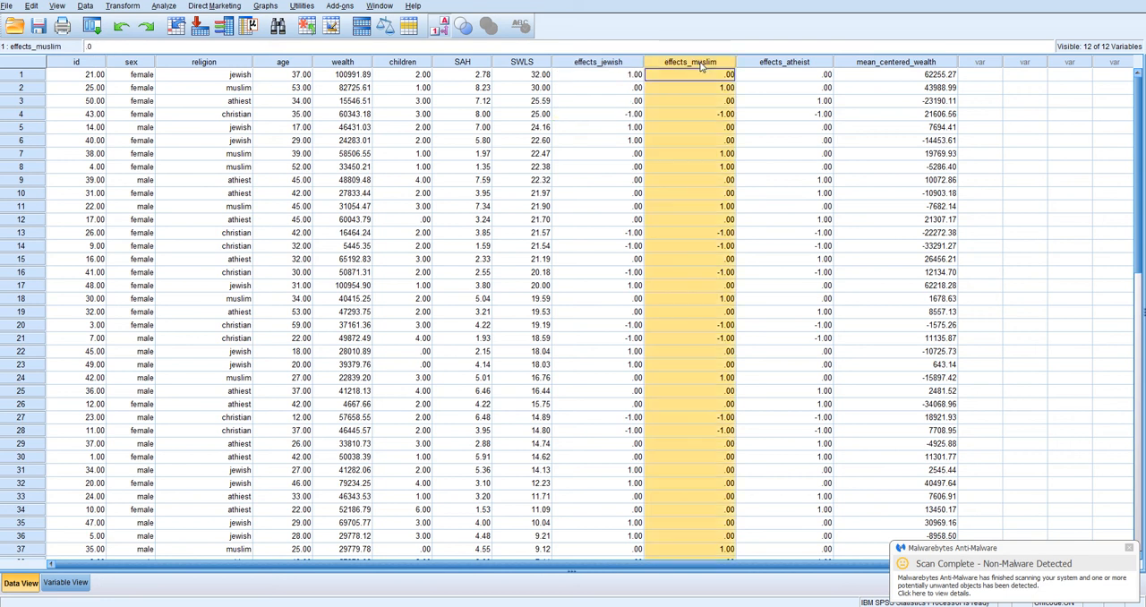
left_click(711, 90)
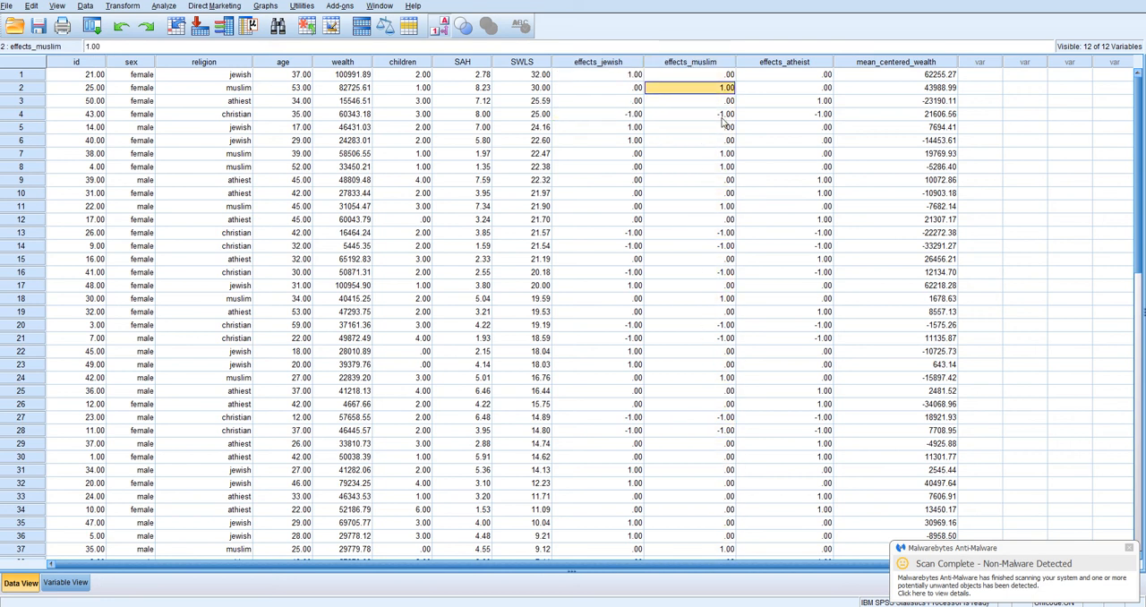
left_click(722, 120)
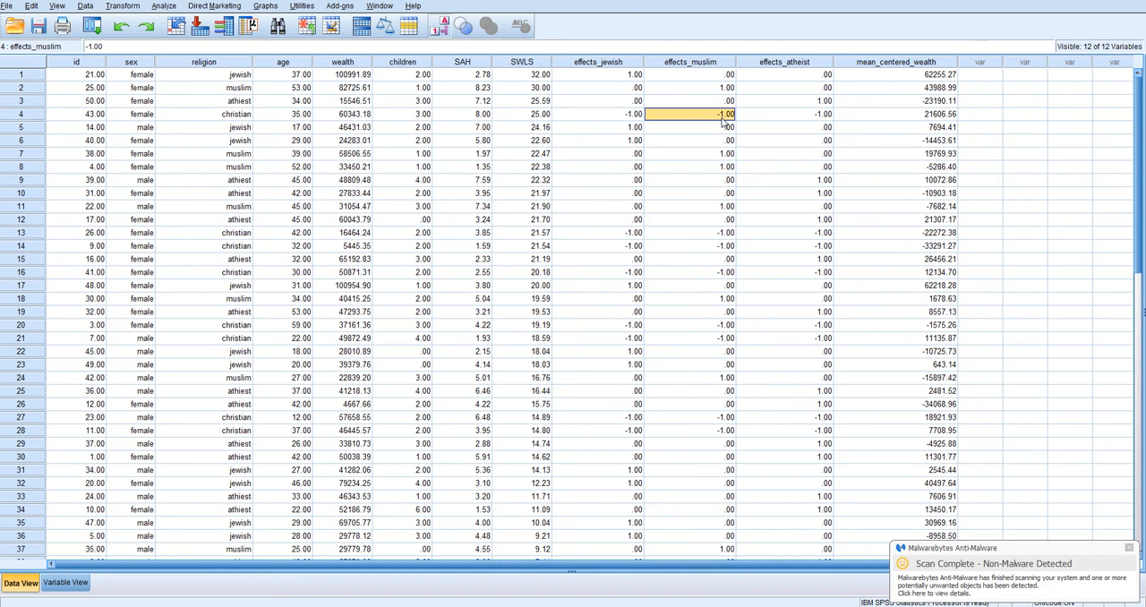
left_click(799, 65)
left_click(811, 101)
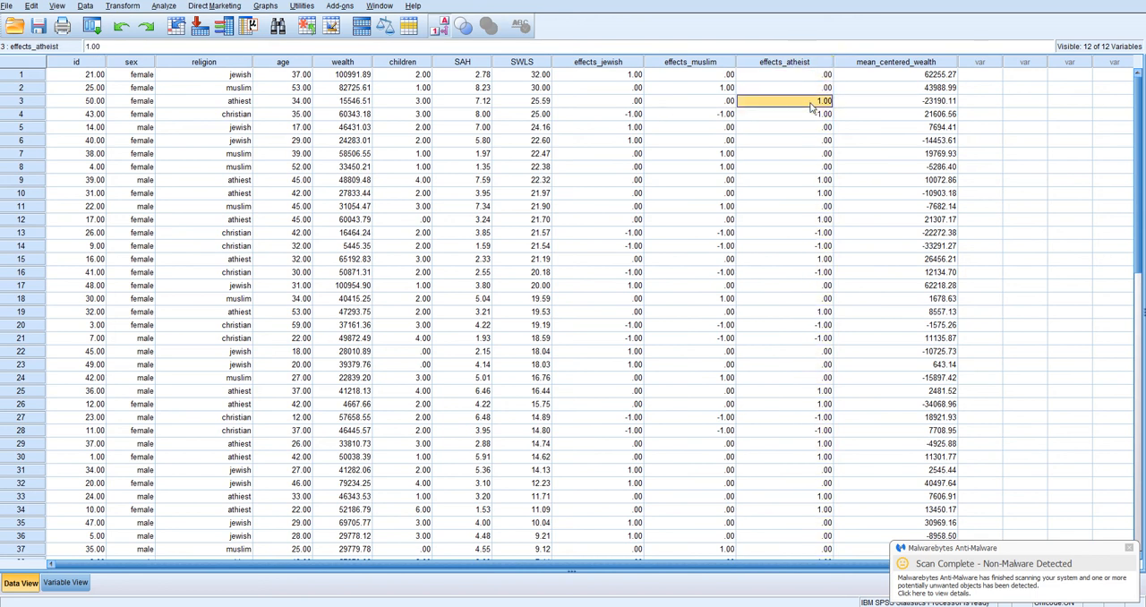
left_click(813, 114)
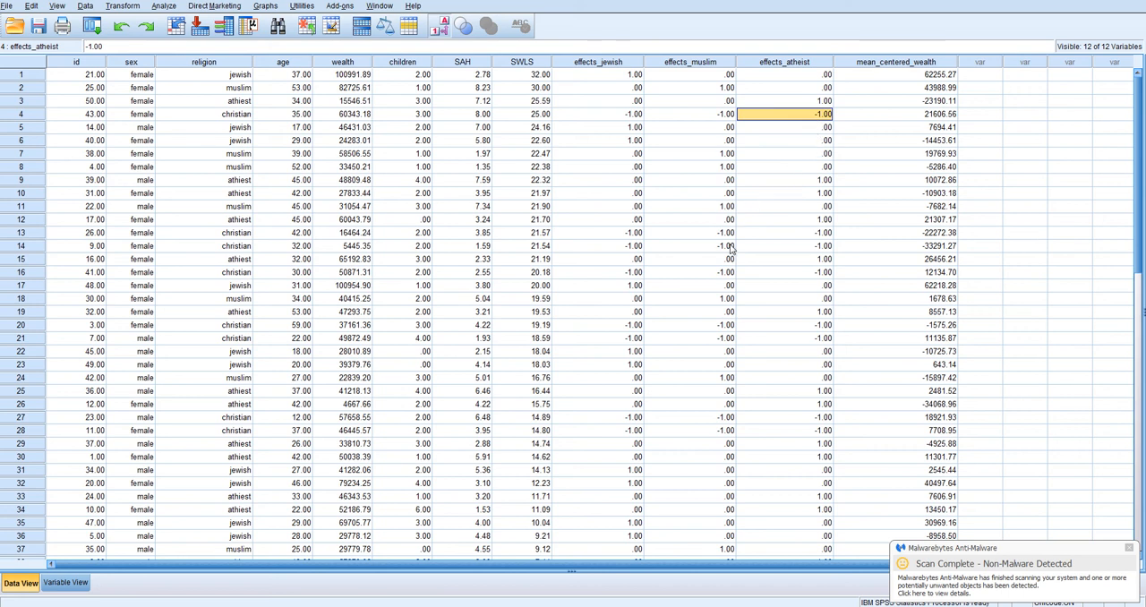
left_click(903, 64)
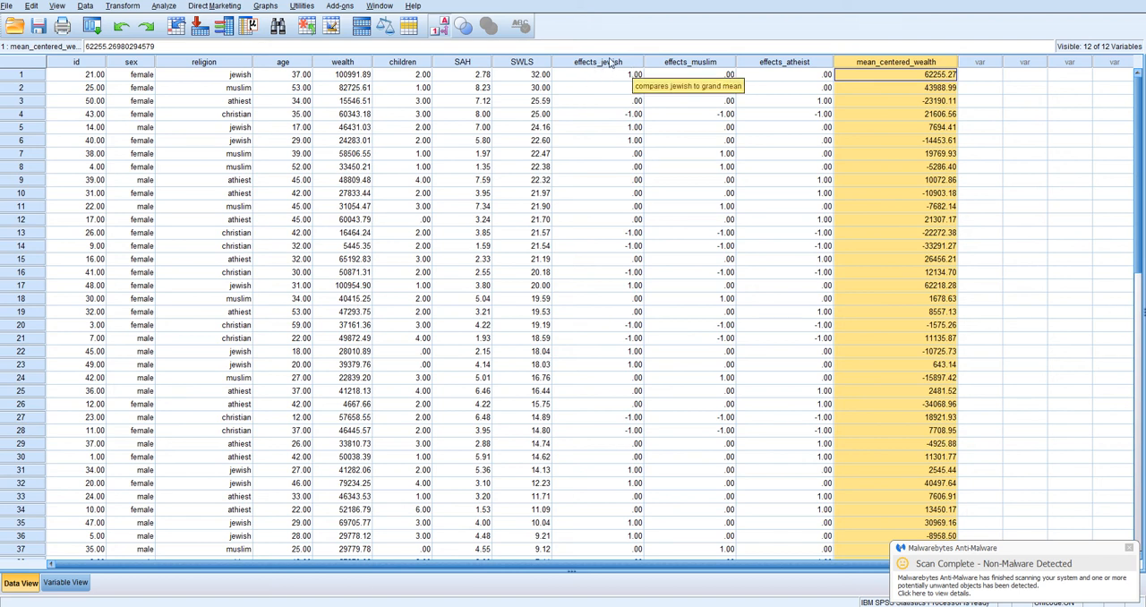
left_click(612, 63)
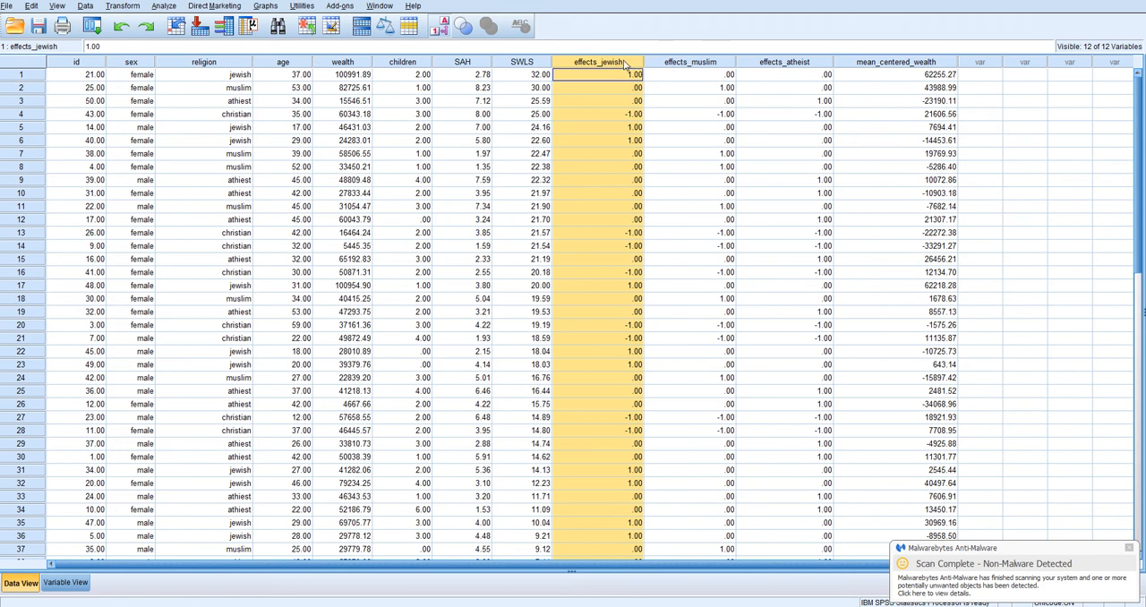
left_click(681, 65)
left_click(766, 65)
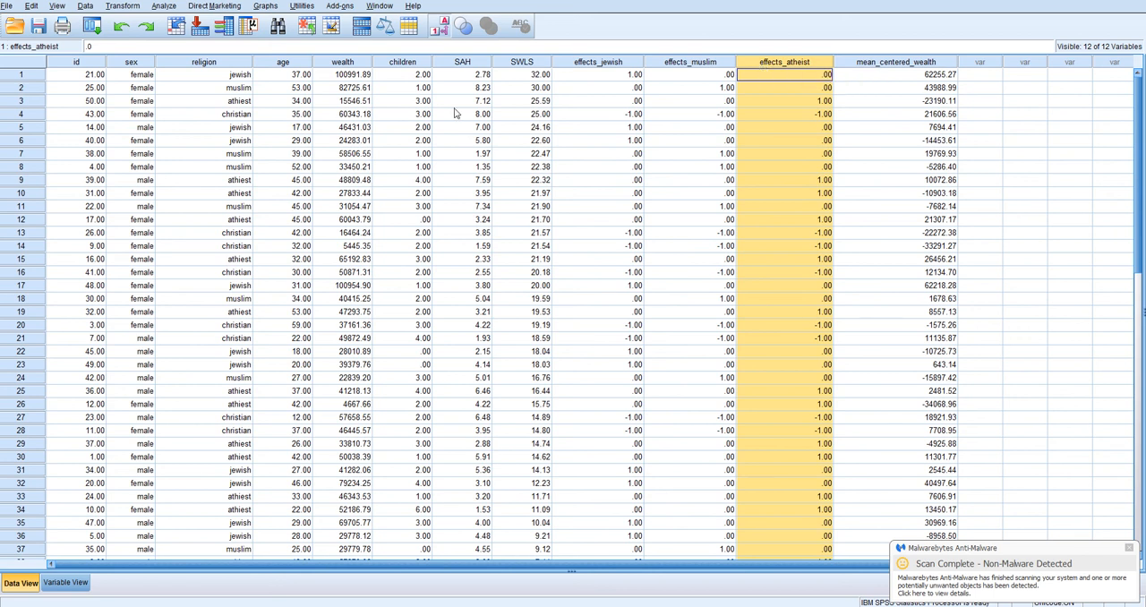
- Start a Compute Variable transformation and clear the previous target variable and expression
left_click(124, 6)
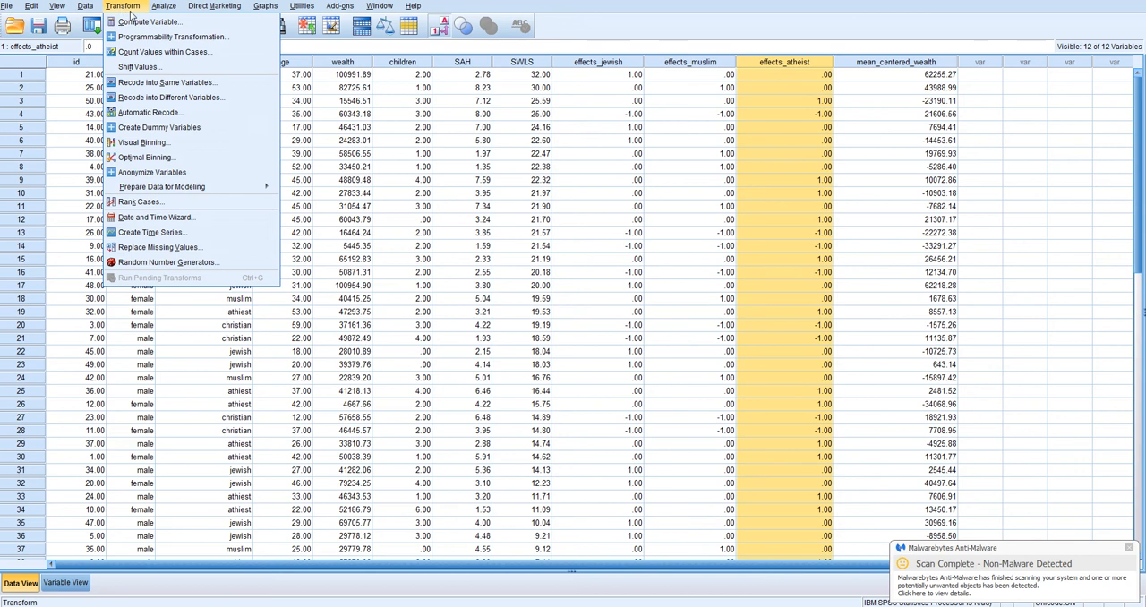
left_click(144, 22)
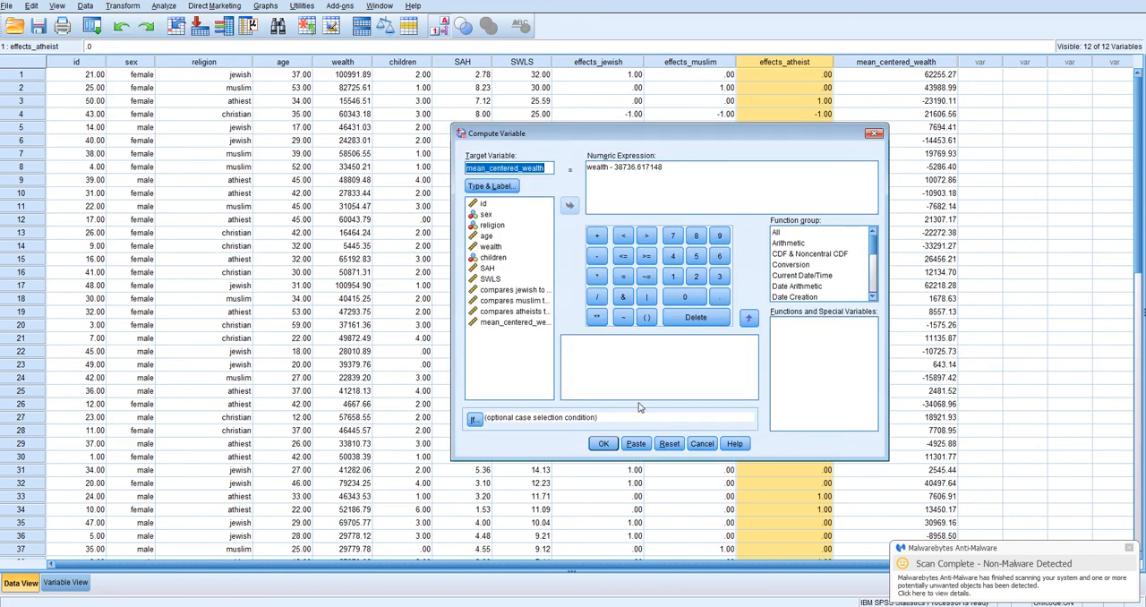
left_click(637, 446)
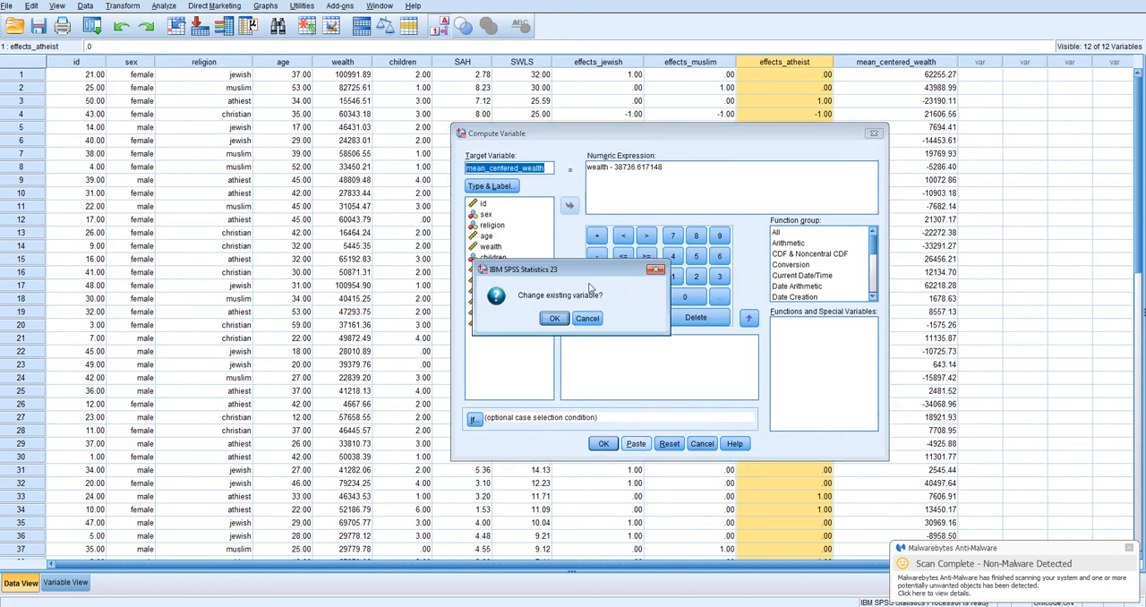
left_click(587, 319)
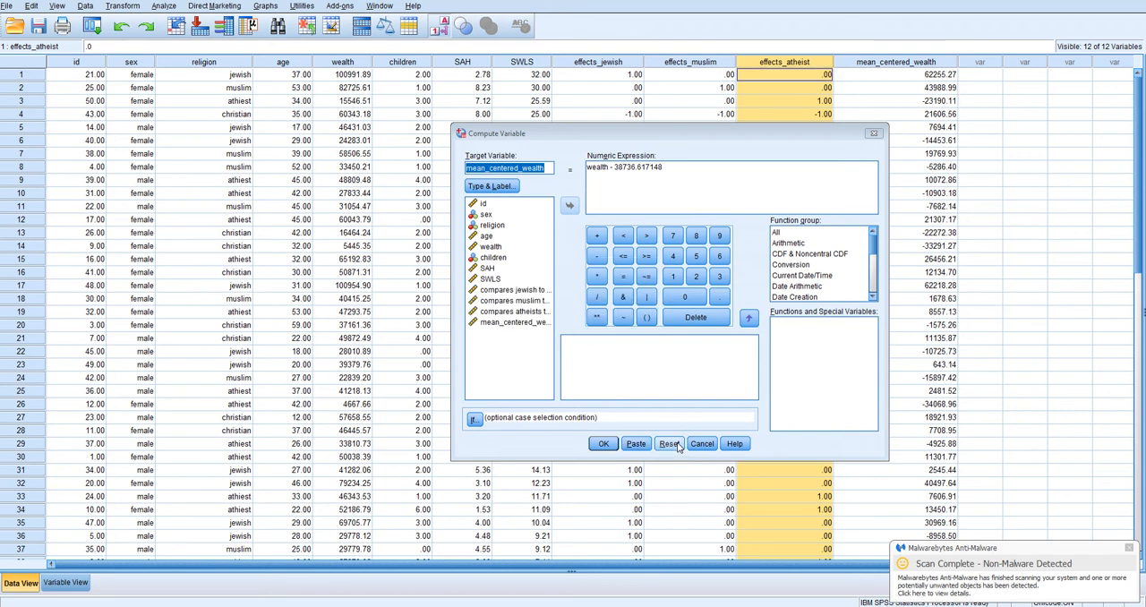
left_click(670, 444)
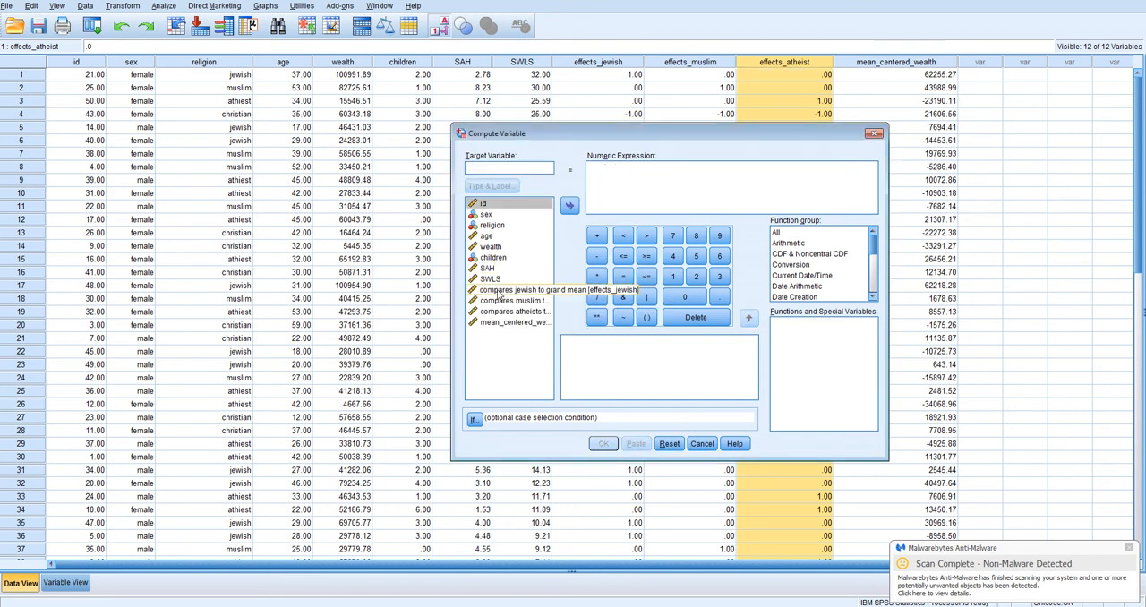
- Build the numeric expression effects_jewish * mean_centered_wealth for the new variable
left_click(500, 294)
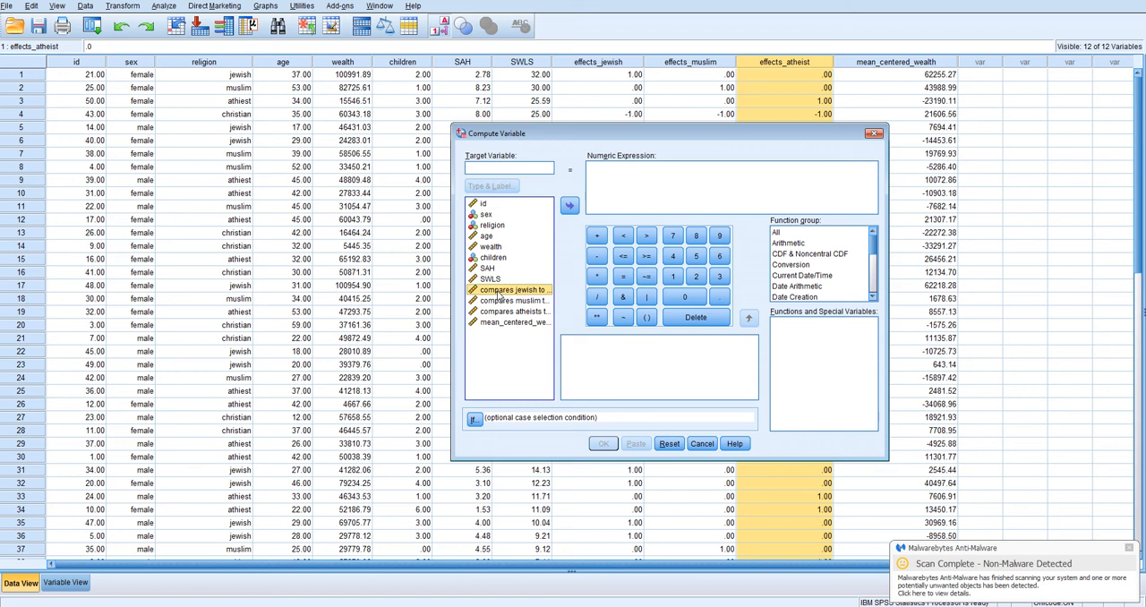
left_click(569, 208)
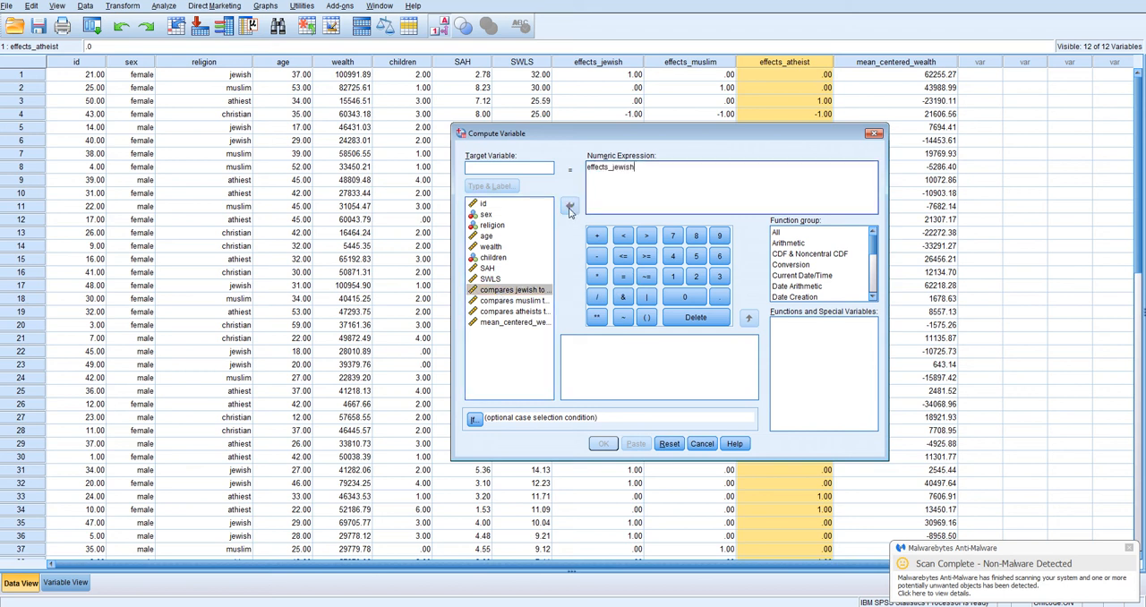
left_click(597, 277)
left_click(515, 322)
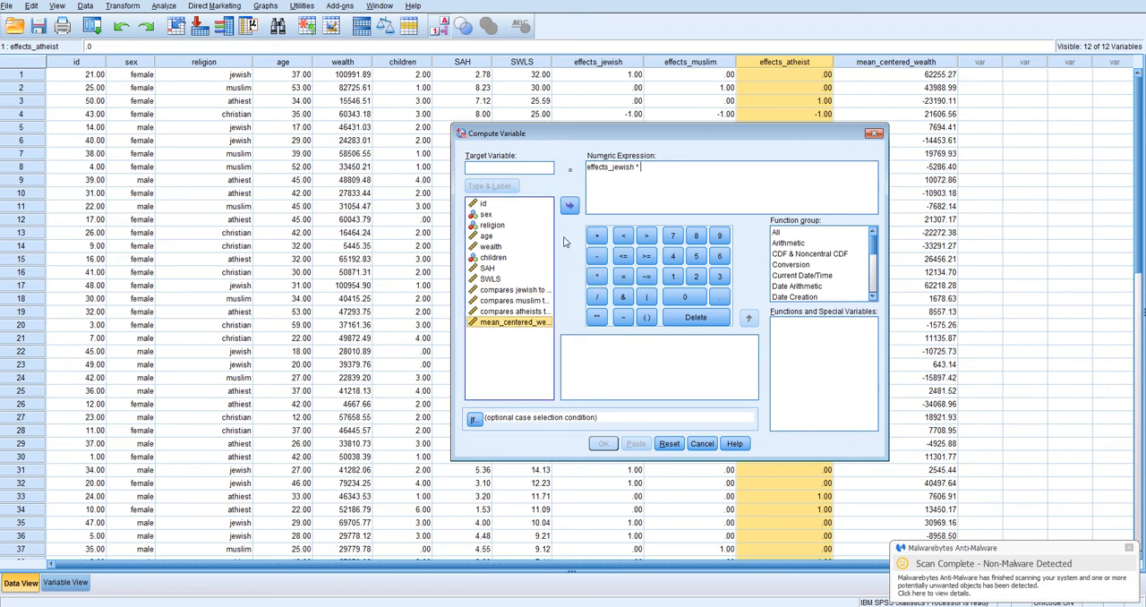
left_click(570, 206)
- Name the target variable jewishXwealth and compute it
left_click(492, 167)
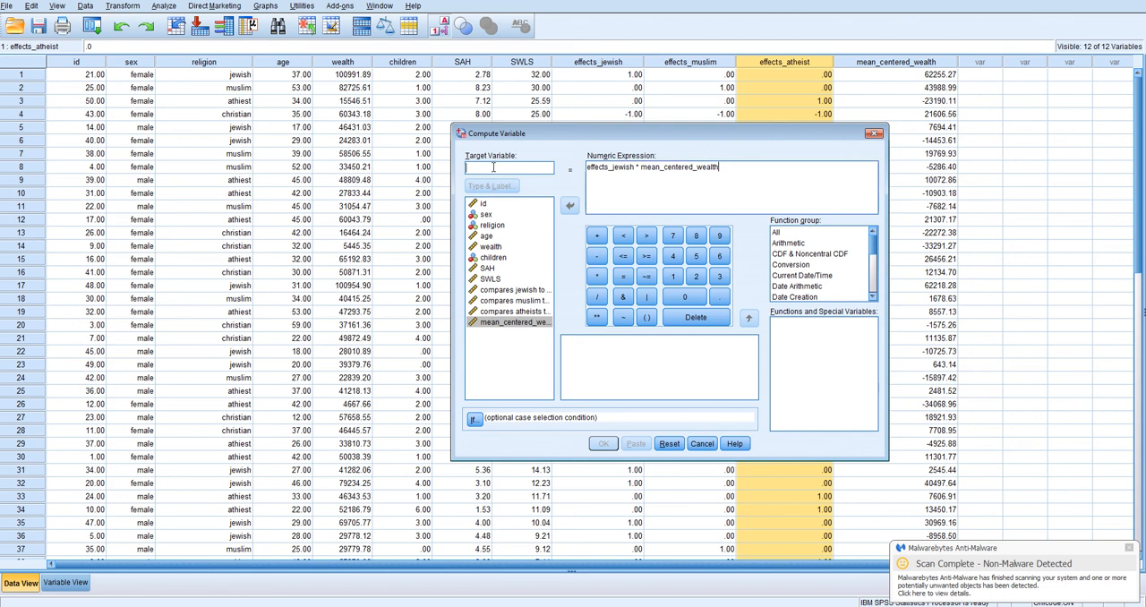
type("ishX")
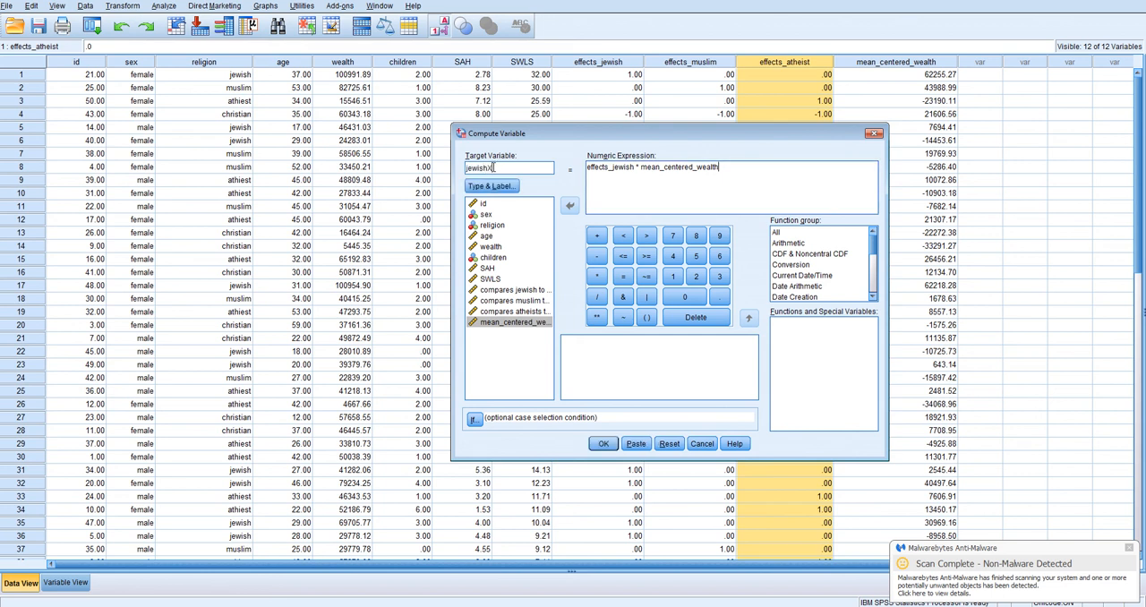
type("ewishXwealth")
left_click(603, 446)
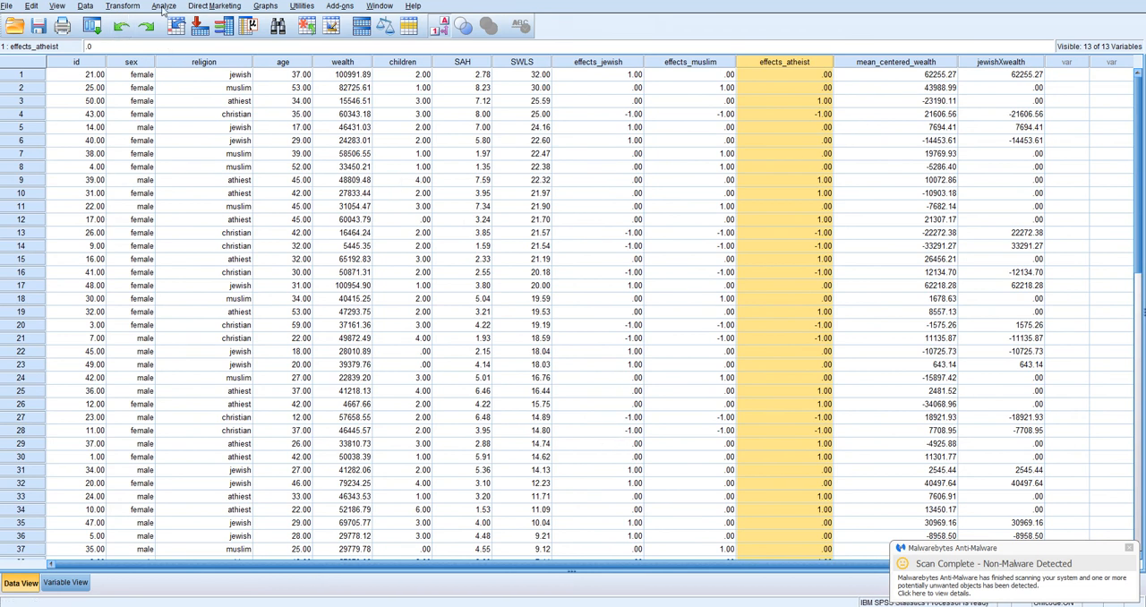
- Reset the Compute Variable settings and build the numeric expression effects_muslim * mean_centered_wealth
left_click(130, 10)
left_click(144, 20)
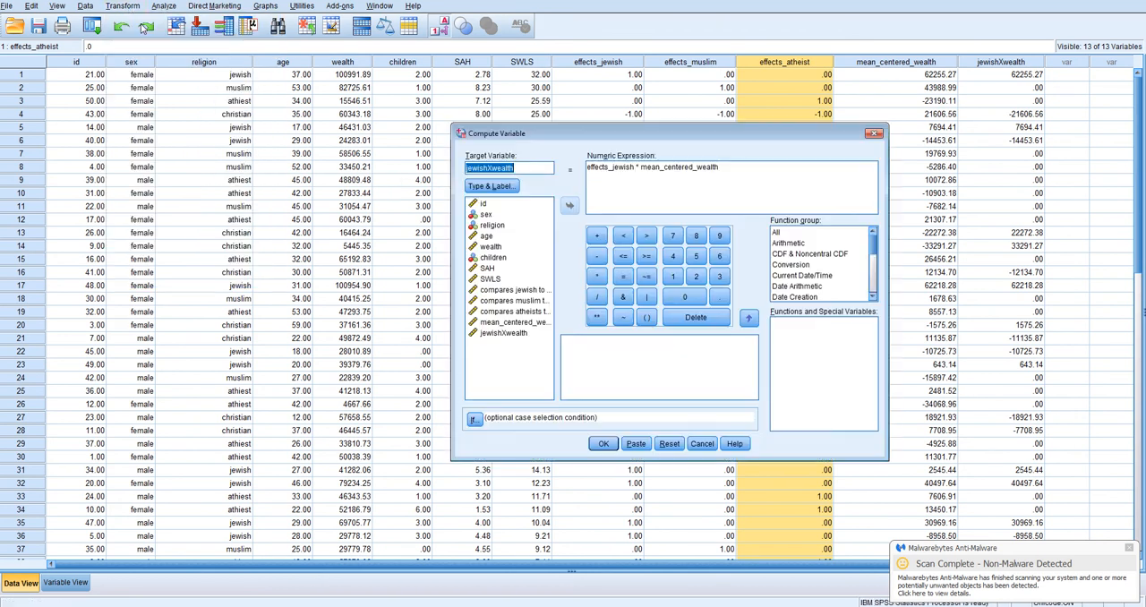
left_click(669, 443)
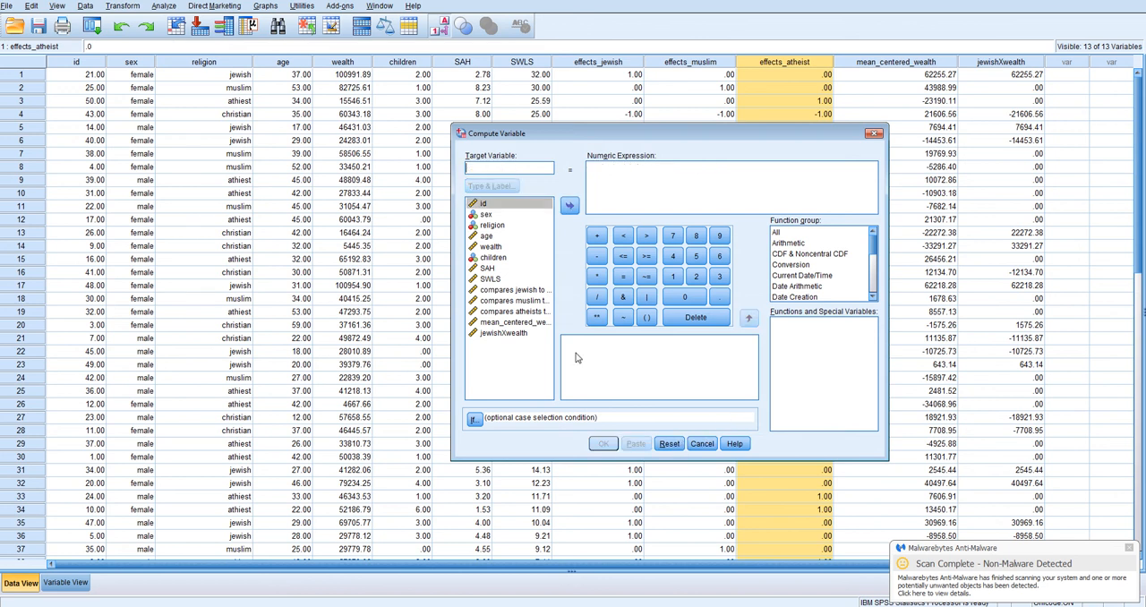
left_click(518, 301)
left_click(570, 205)
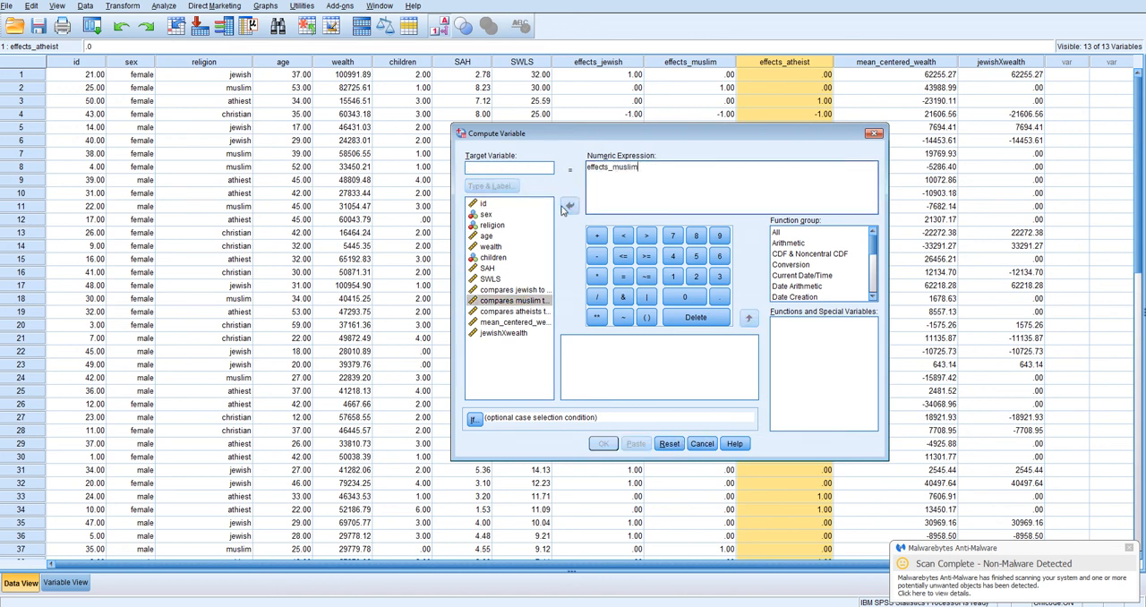
left_click(599, 276)
left_click(515, 321)
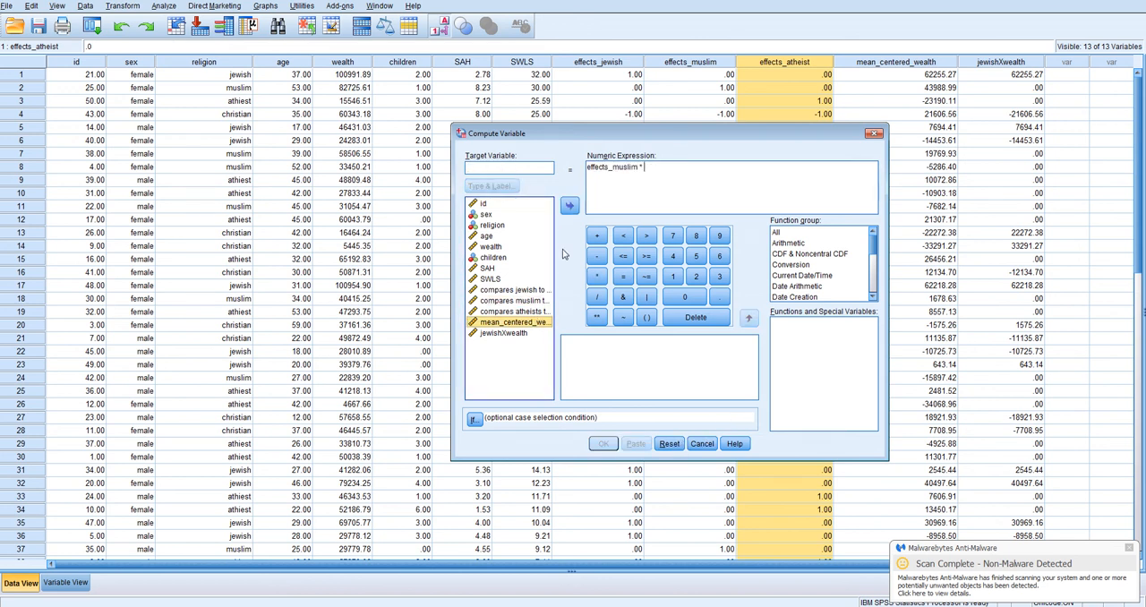
left_click(570, 206)
- Name the target variable muslimXwealth and compute it
left_click(519, 167)
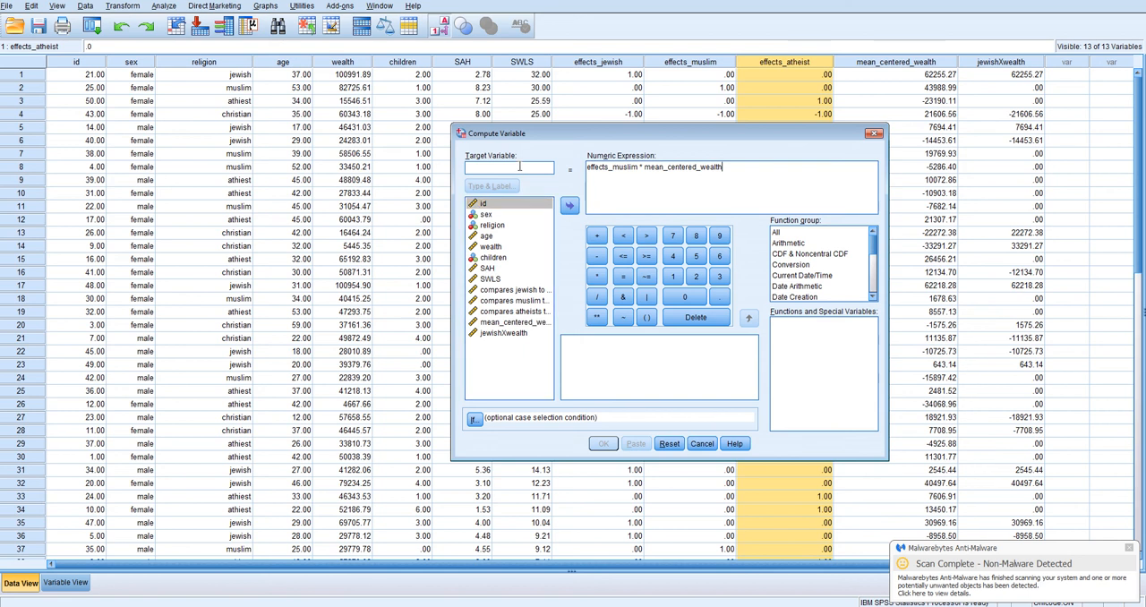
type("muslim")
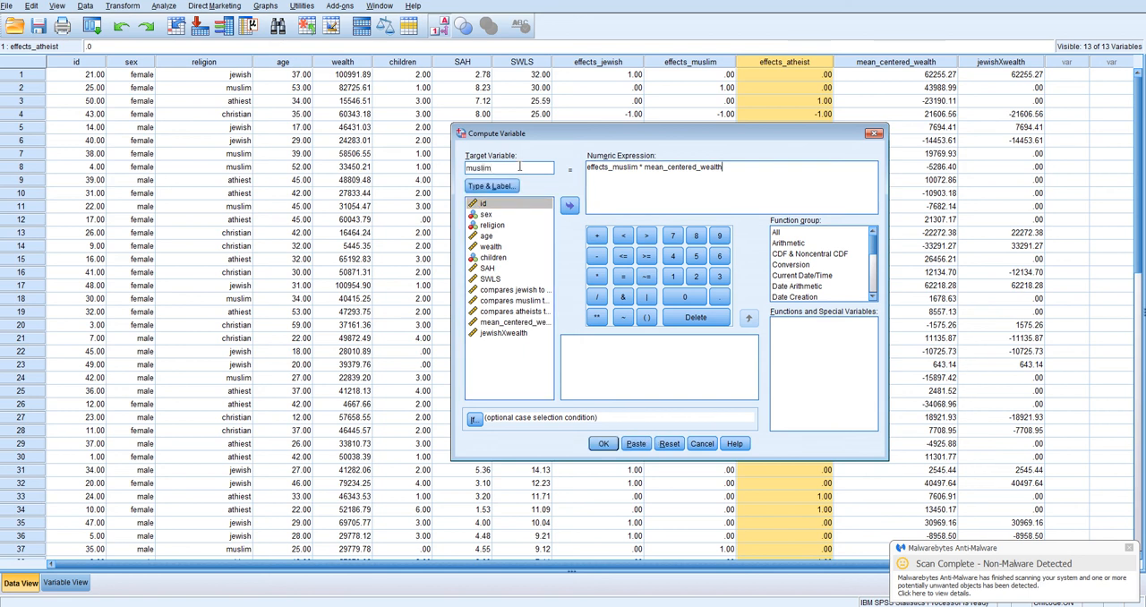
type("Xwealth")
left_click(603, 445)
left_click(602, 445)
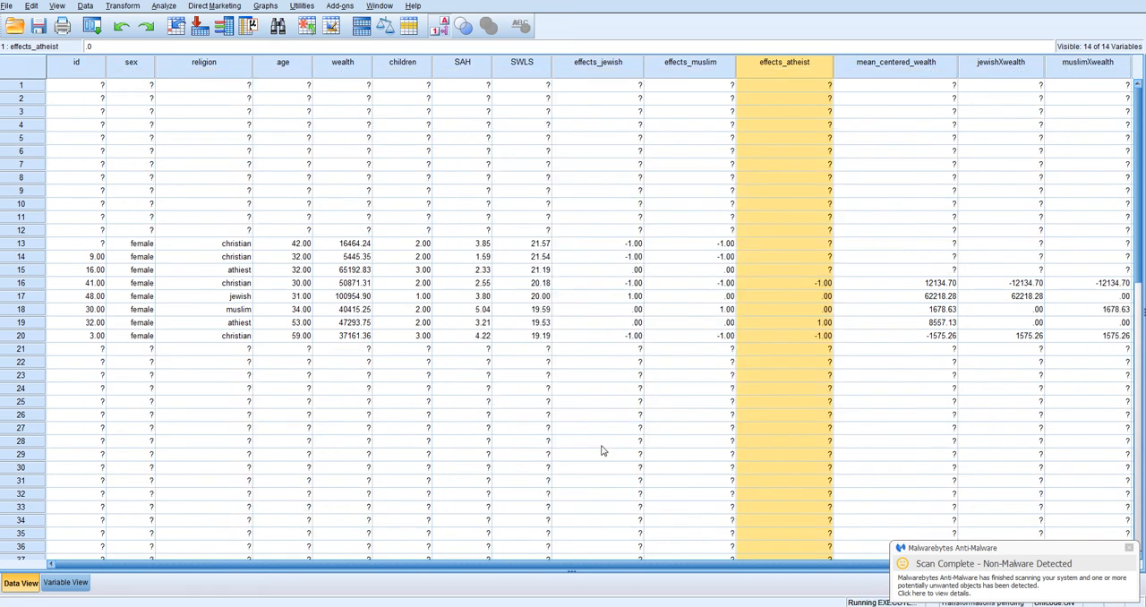
- Reset the Compute Variable settings and build the numeric expression effects_atheist * mean_centered_wealth
left_click_drag(799, 566, 946, 565)
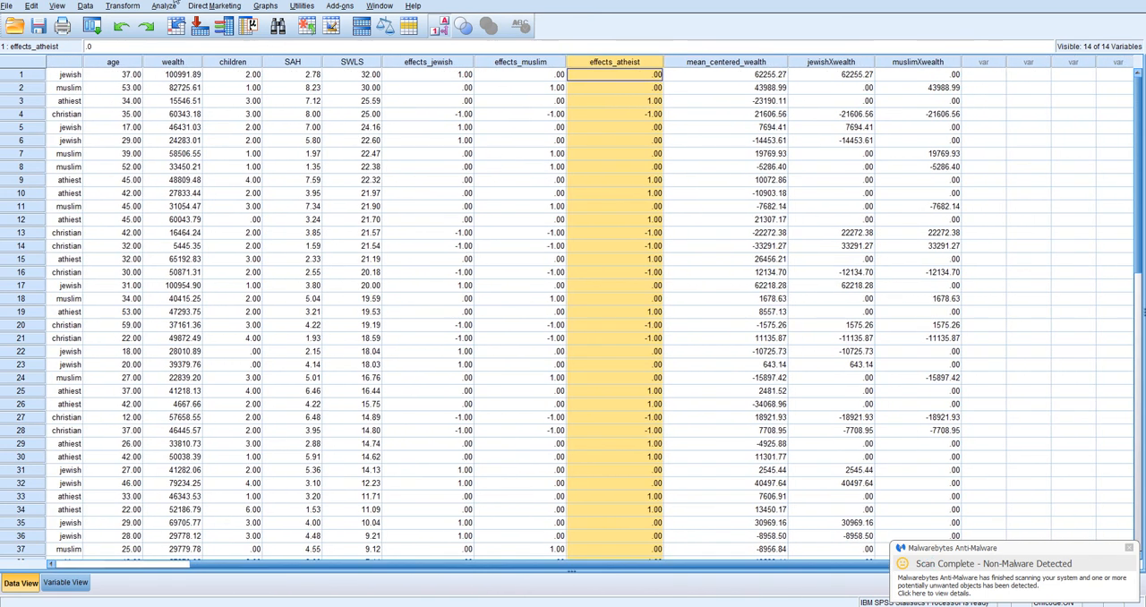
left_click(138, 7)
left_click(149, 21)
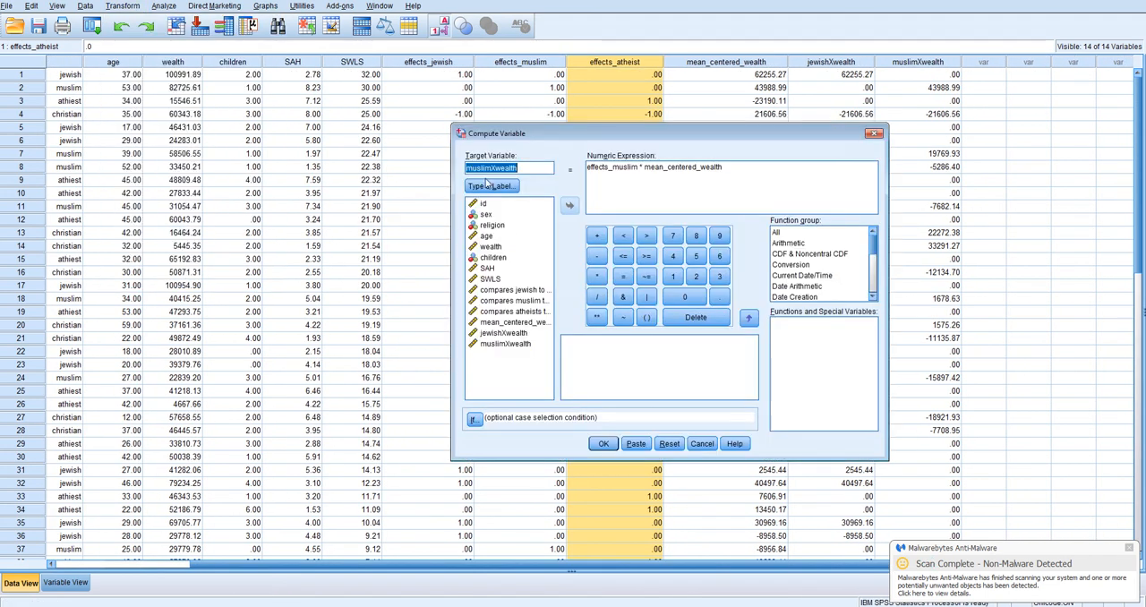
left_click(670, 444)
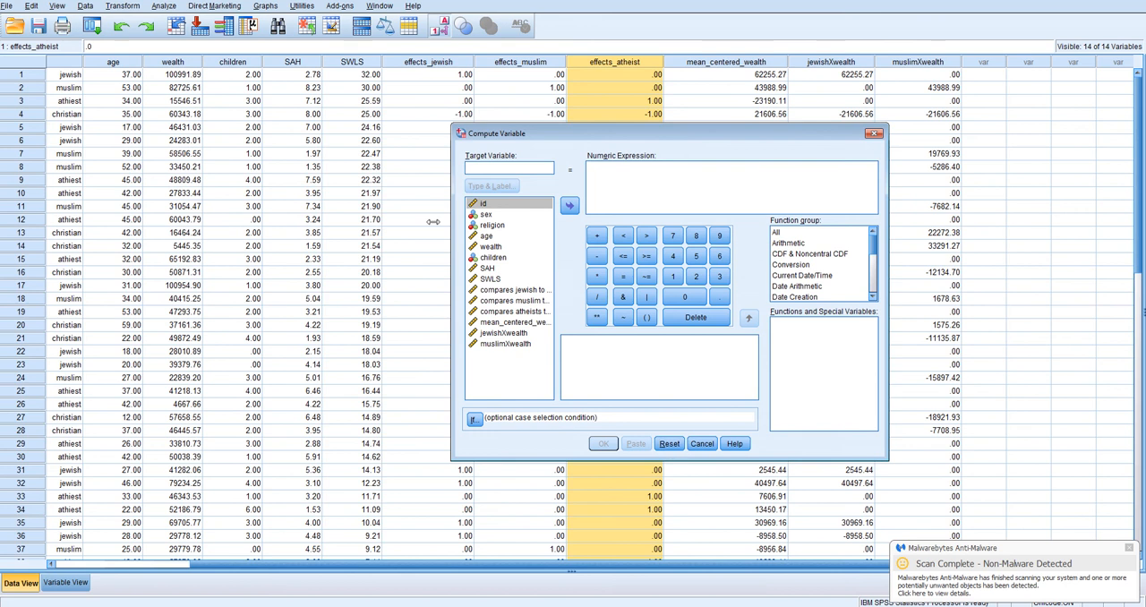
left_click(508, 314)
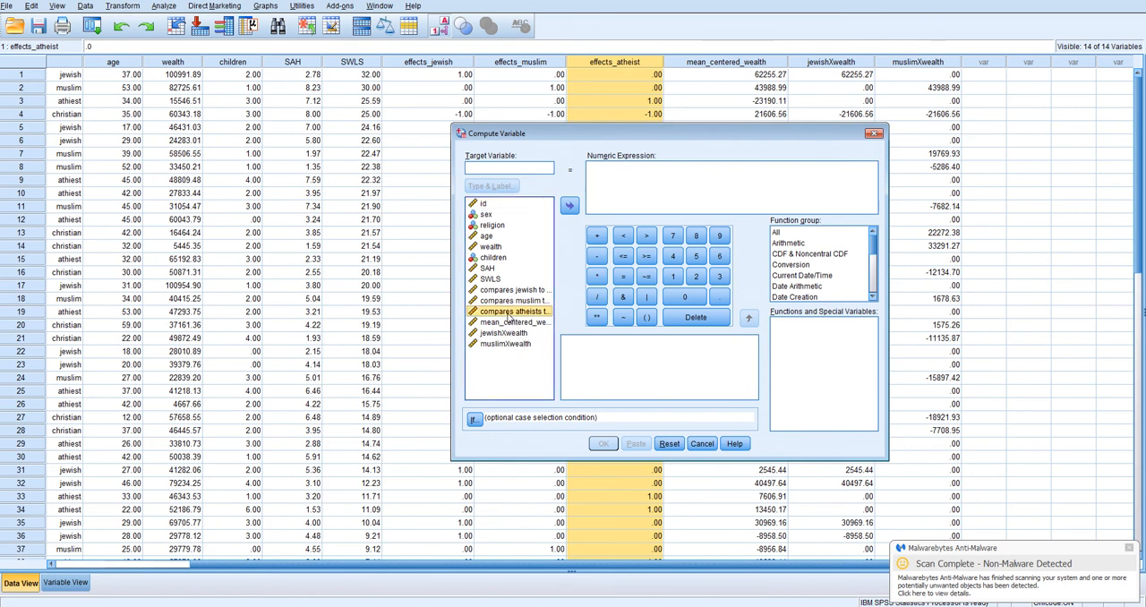
left_click(569, 205)
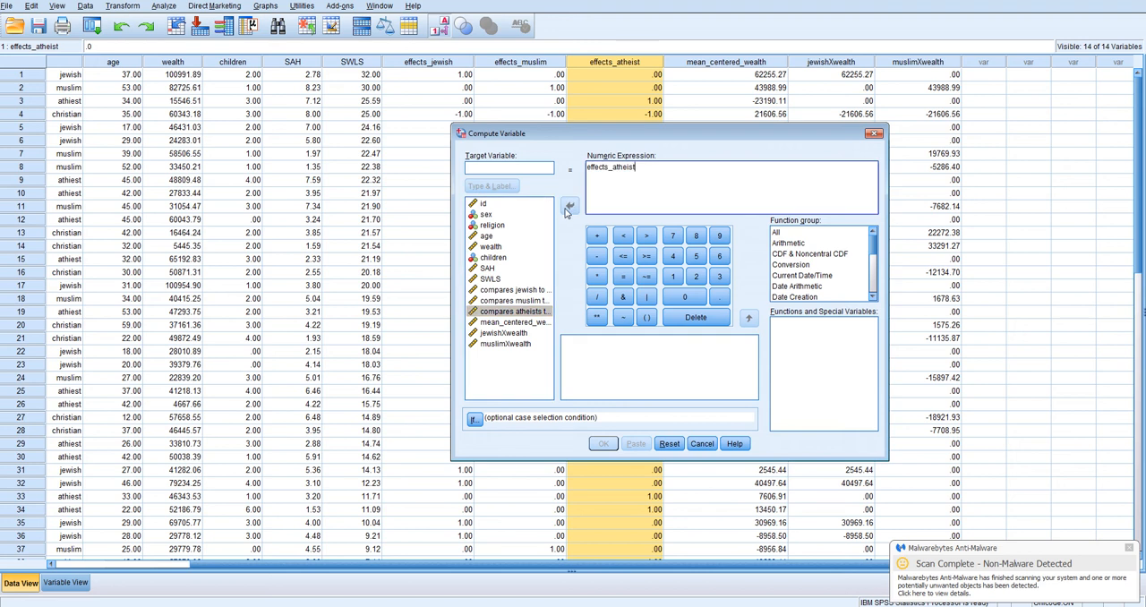
left_click(596, 277)
left_click(513, 322)
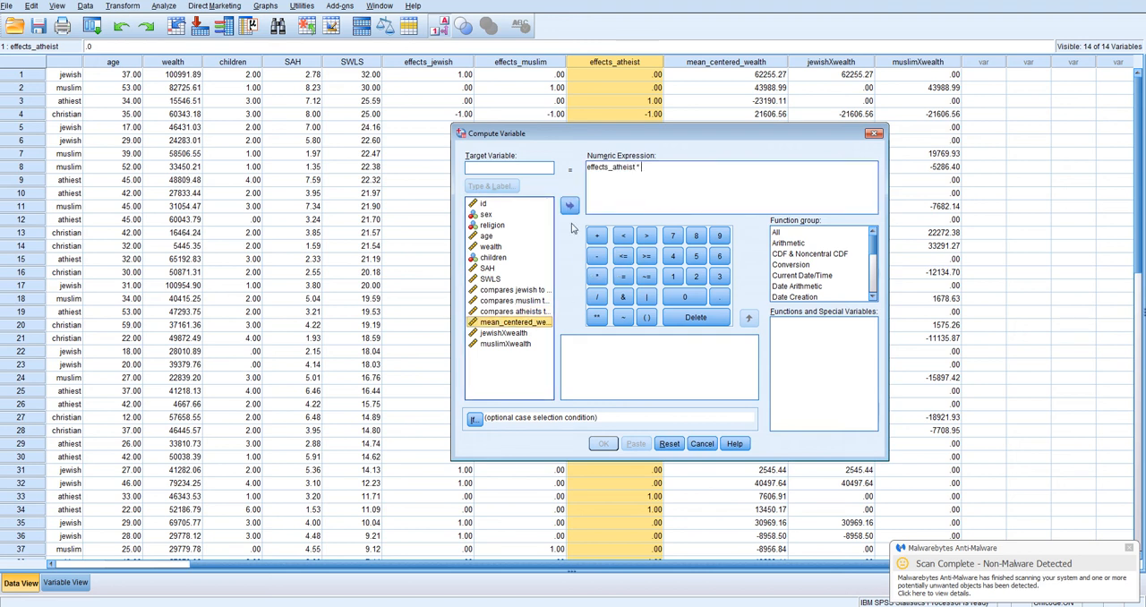
left_click(570, 205)
- Name the target variable atheistXwealth and compute it
left_click(493, 167)
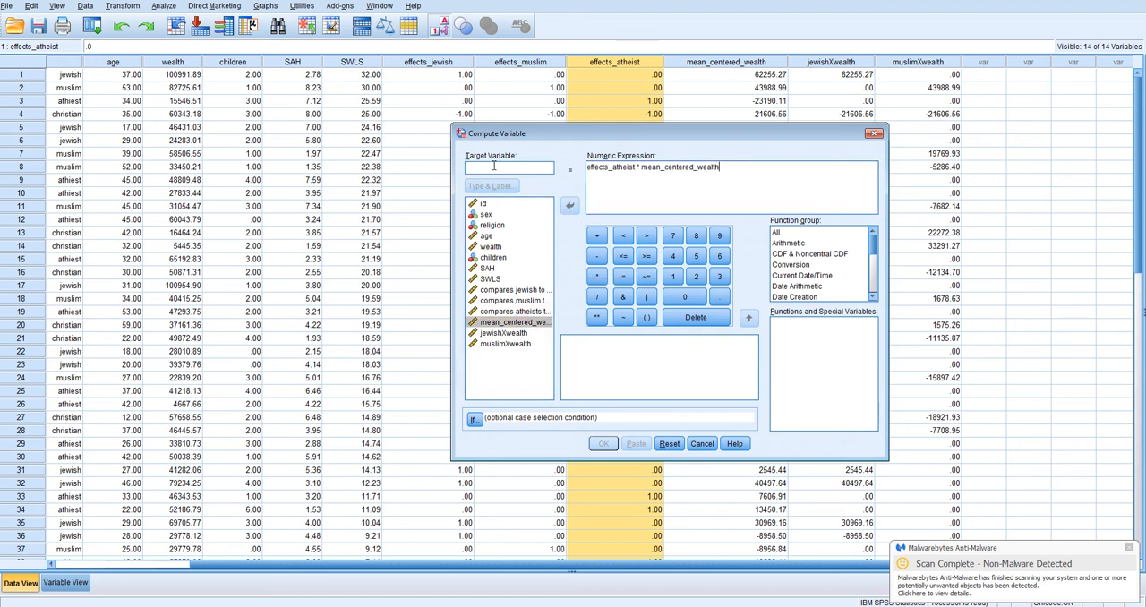
type("atheistXwealth")
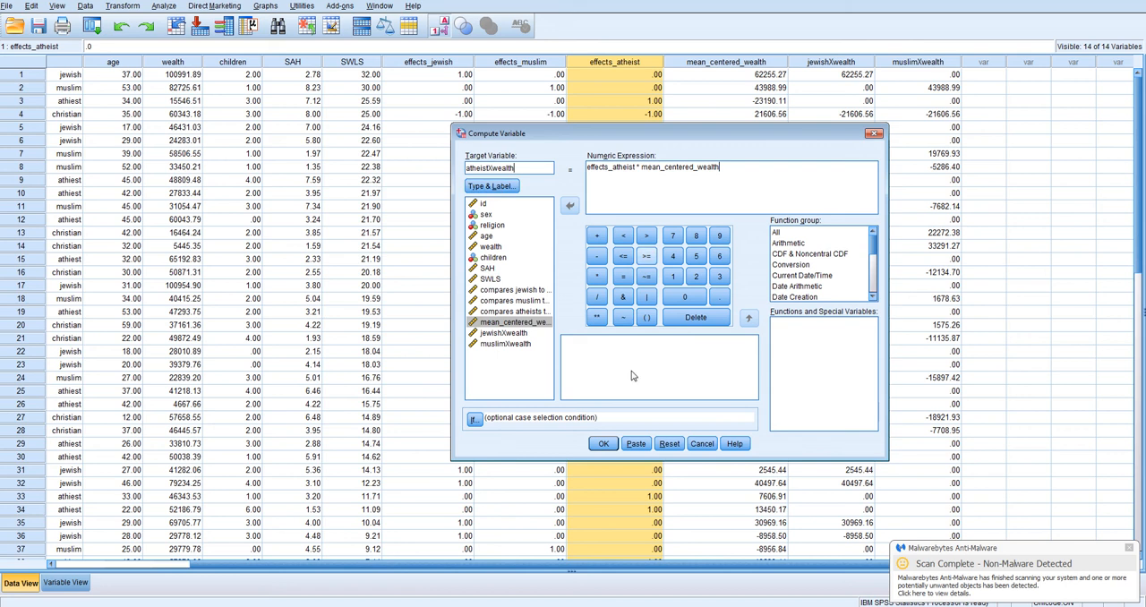
left_click(600, 445)
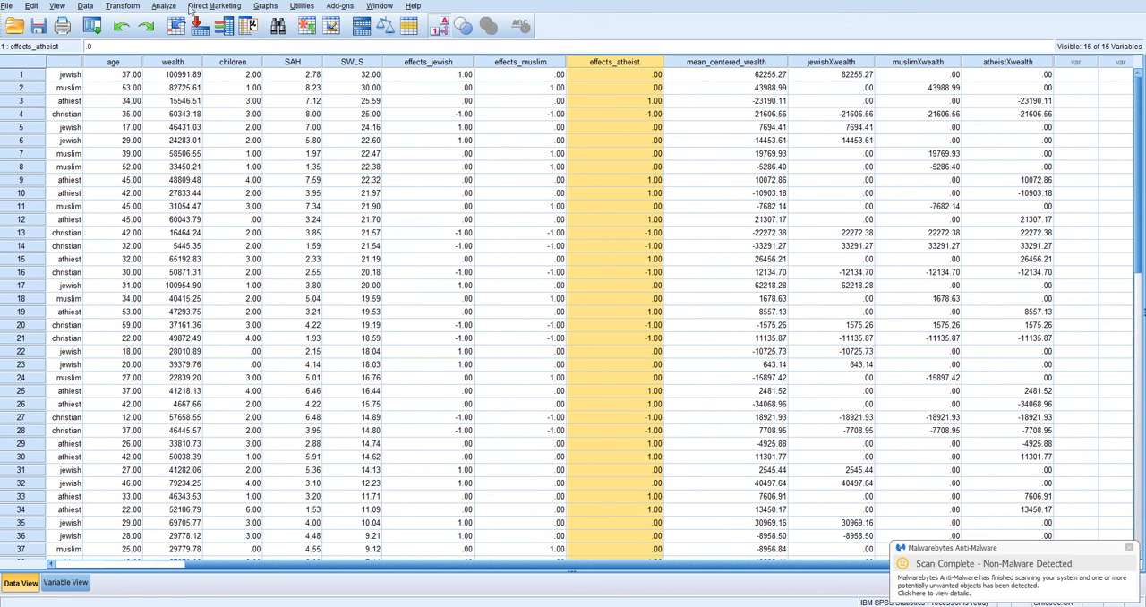
- Set up a linear regression with SWLS as the dependent variable and mean_centered_wealth as the first block's predictor
left_click(162, 6)
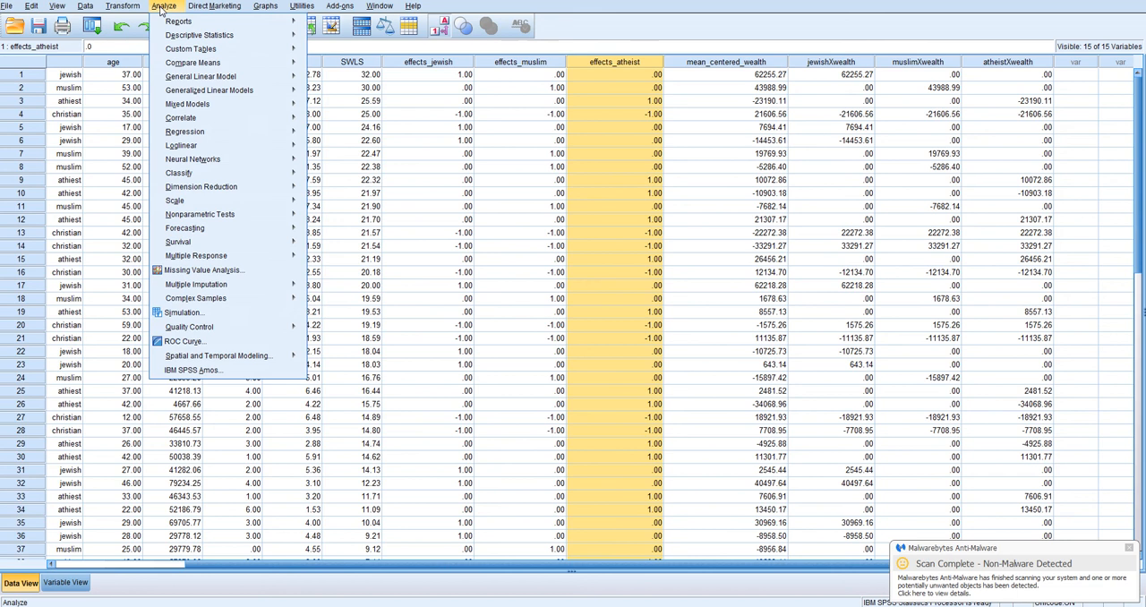
mouse_move(225, 135)
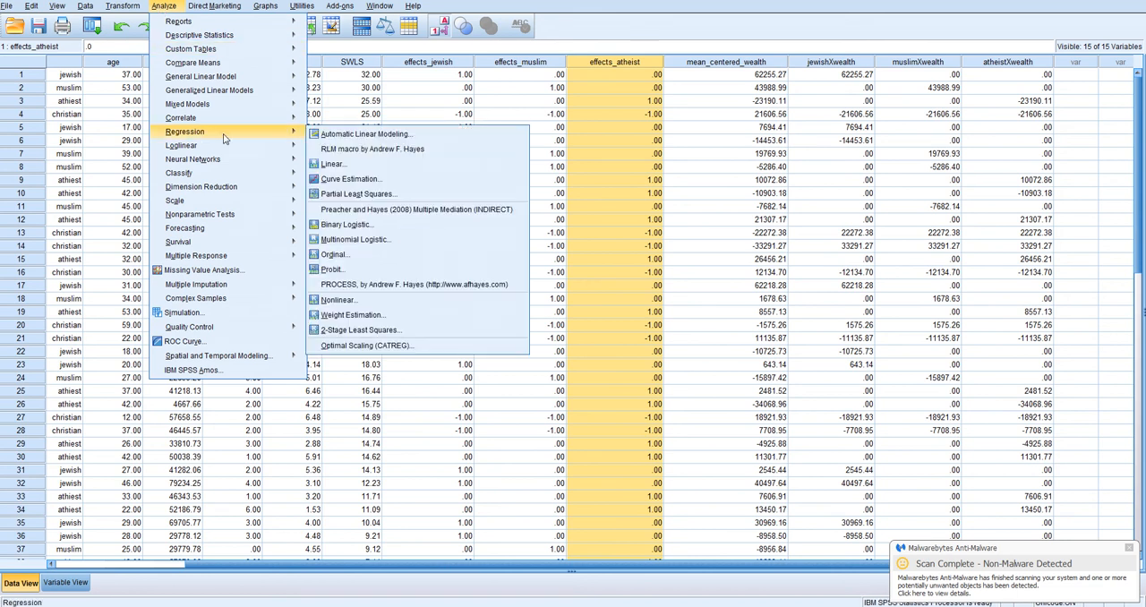
left_click(360, 165)
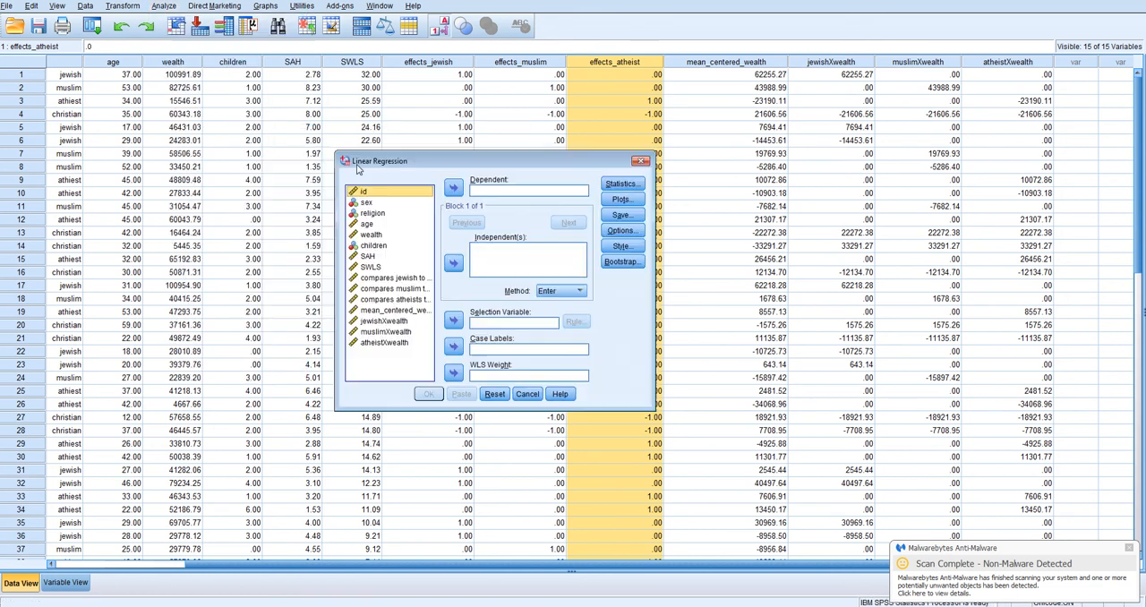
left_click(371, 270)
left_click(454, 188)
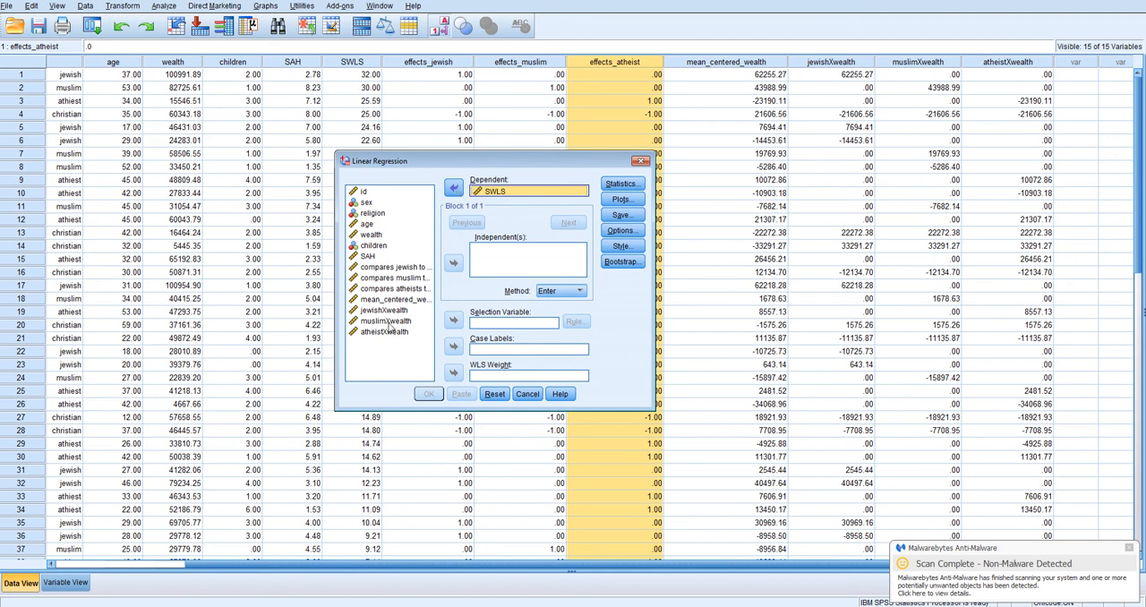
left_click(388, 300)
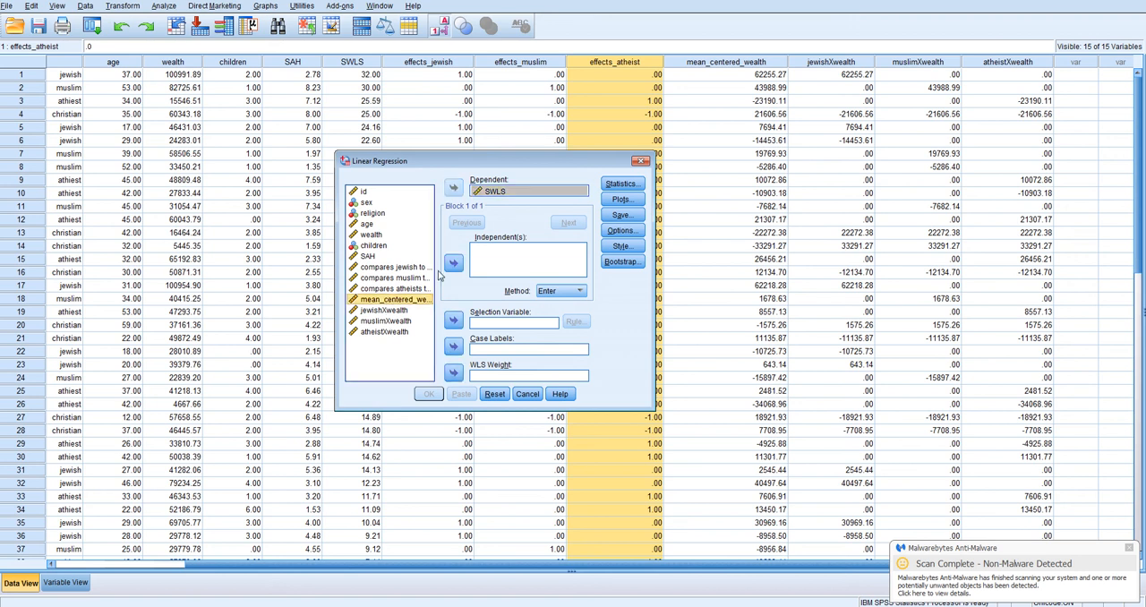
left_click(454, 264)
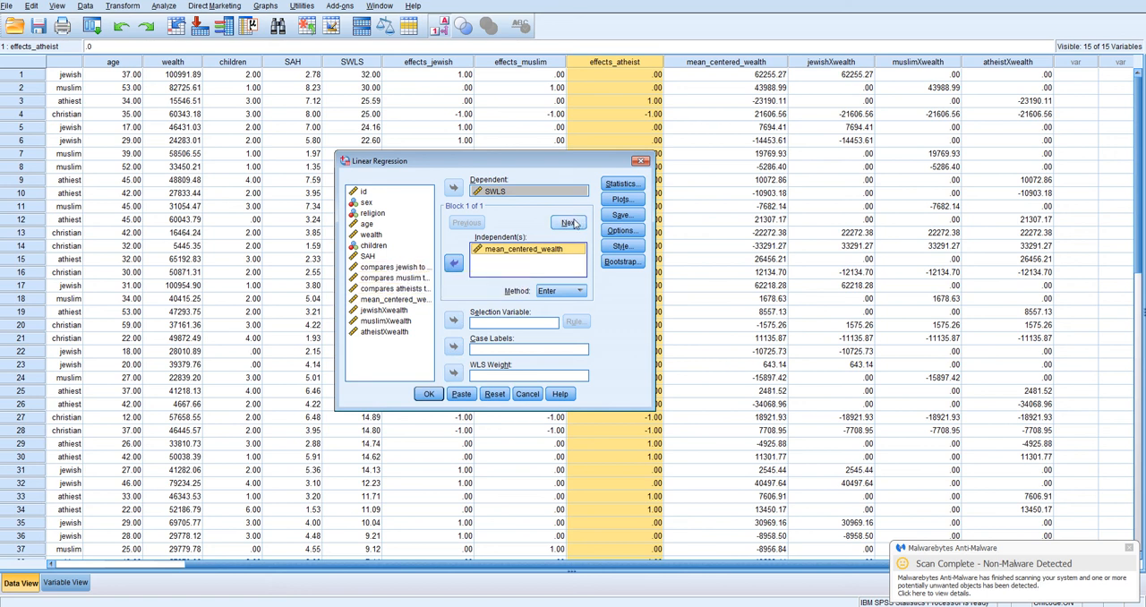
- Add a second predictor block containing the effects-coded jewish, muslim and atheist variables
left_click(572, 223)
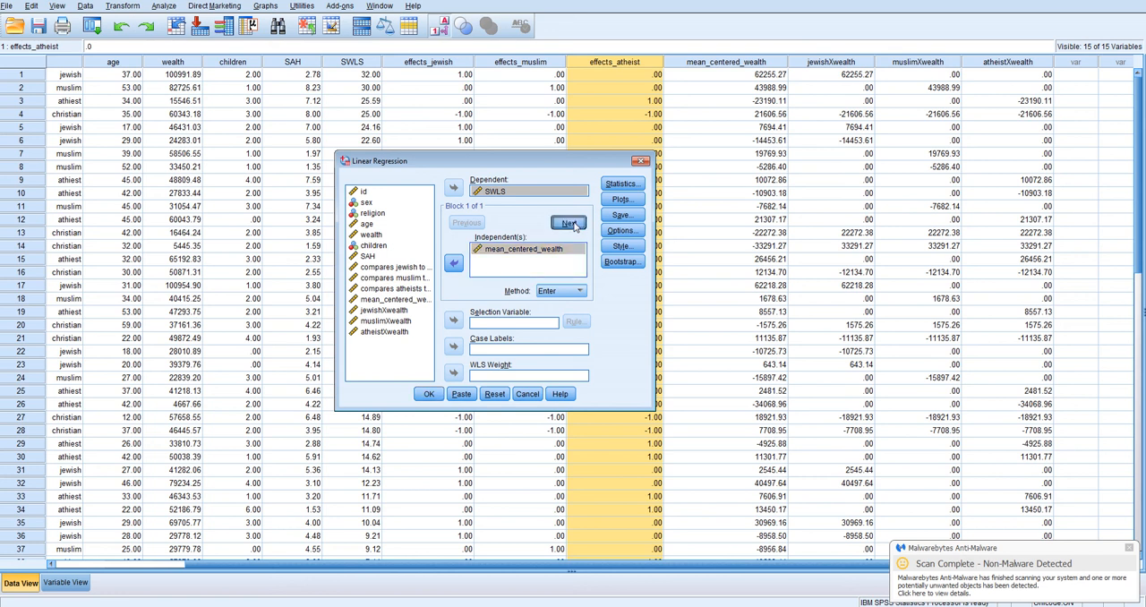
left_click(392, 270)
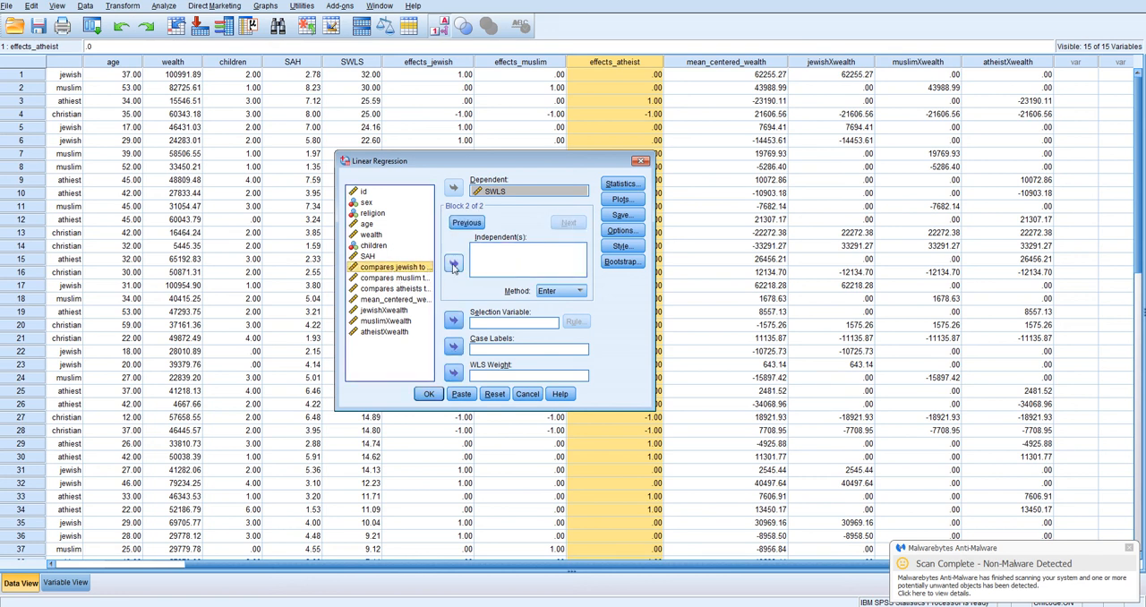
left_click(454, 263)
left_click(414, 279)
left_click(454, 264)
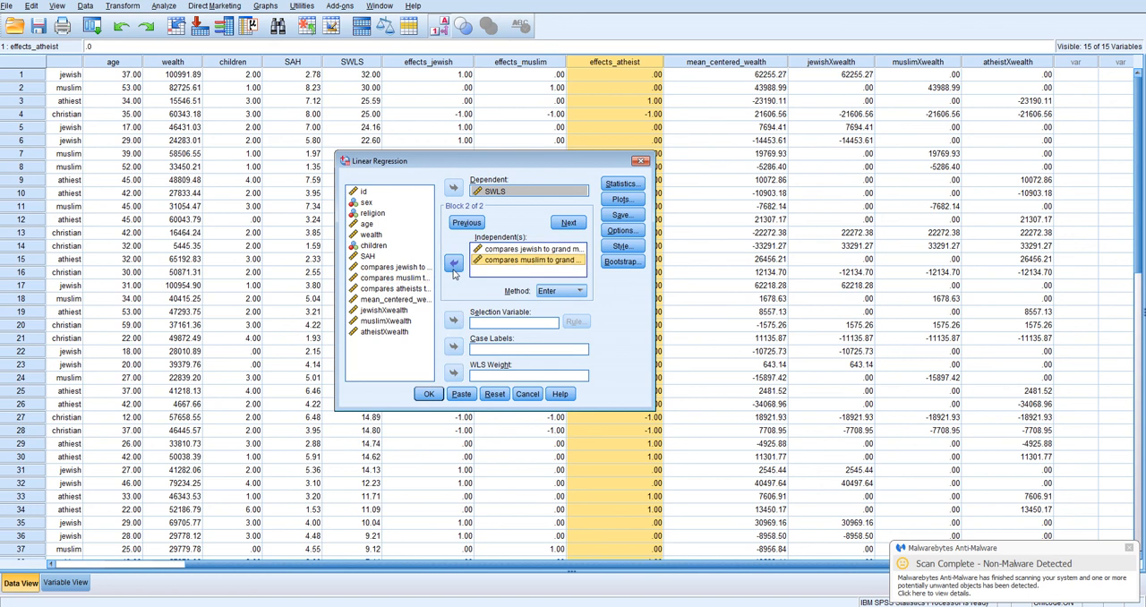
left_click(409, 289)
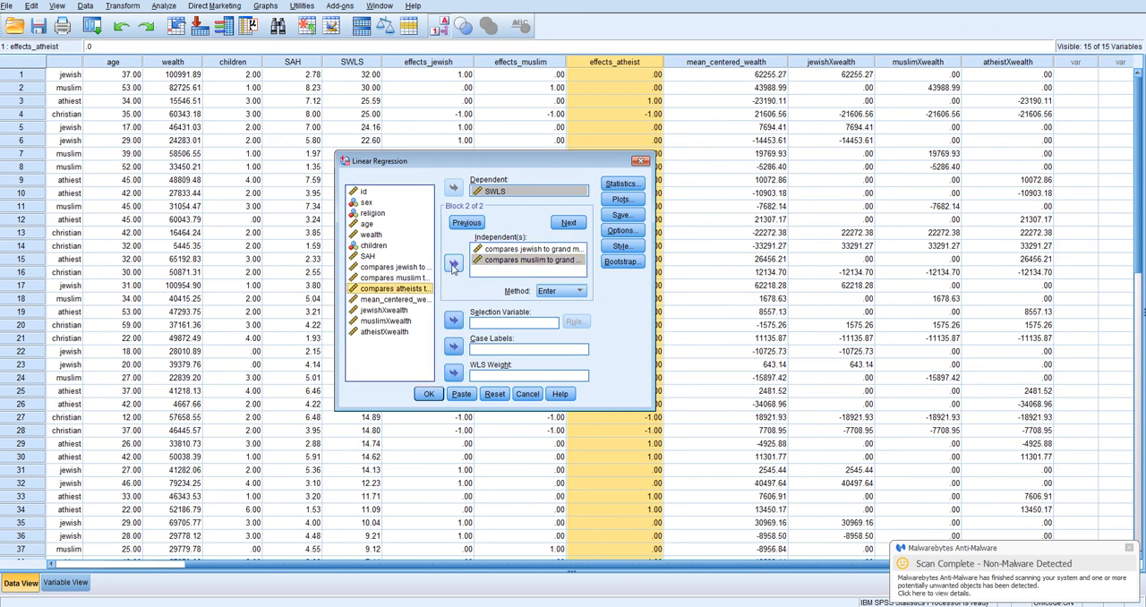
left_click(453, 266)
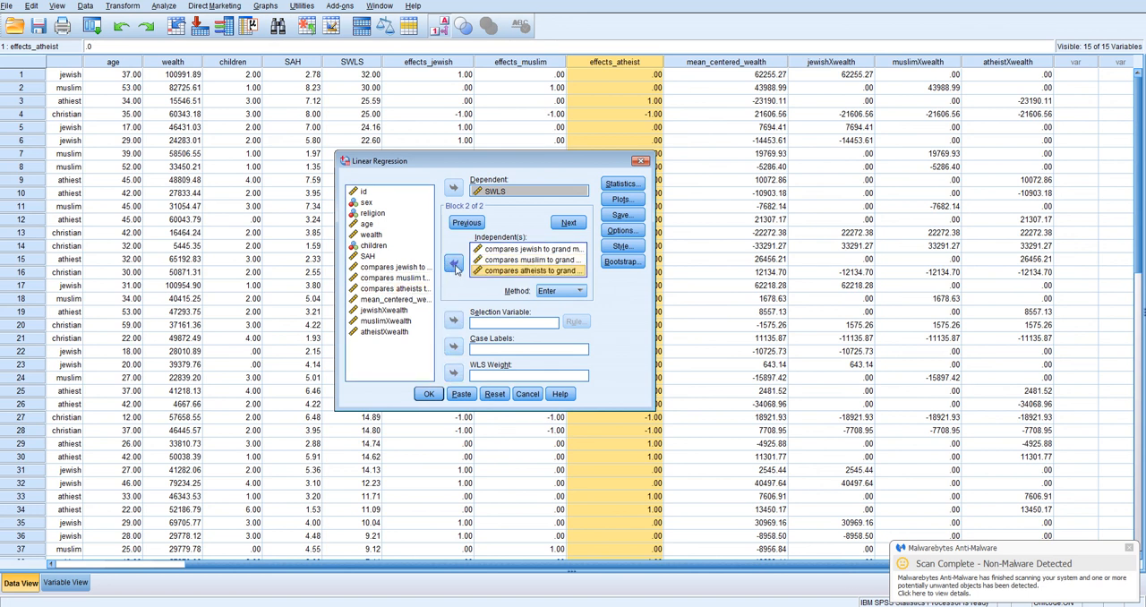
- Add a third predictor block containing the interaction terms jewishXwealth, muslimXwealth and atheistXwealth
left_click(569, 225)
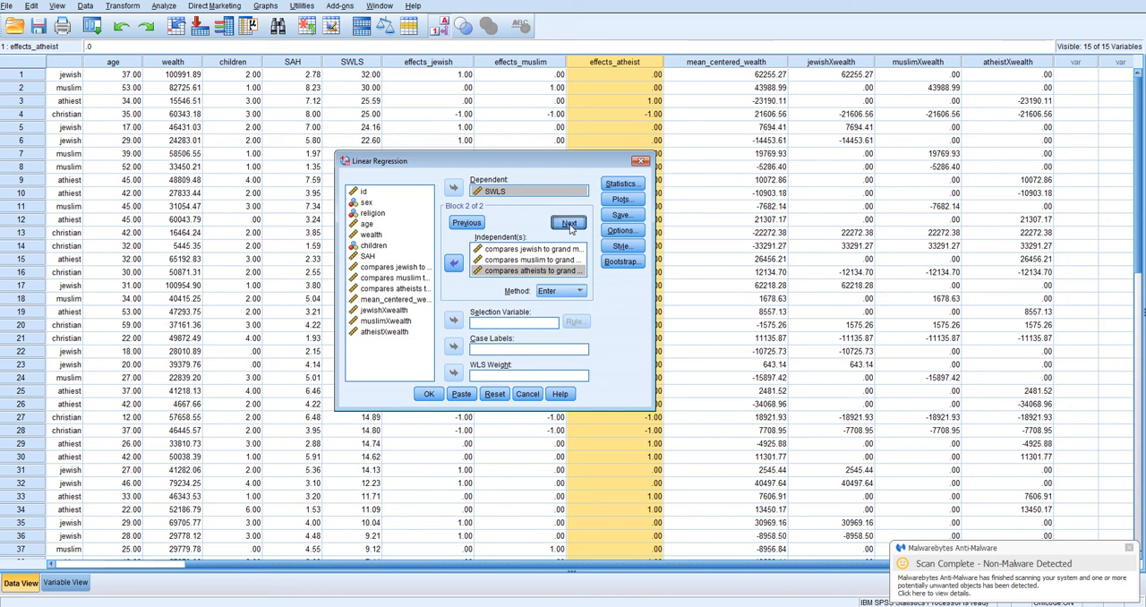
left_click(453, 262)
left_click(403, 321)
left_click(453, 262)
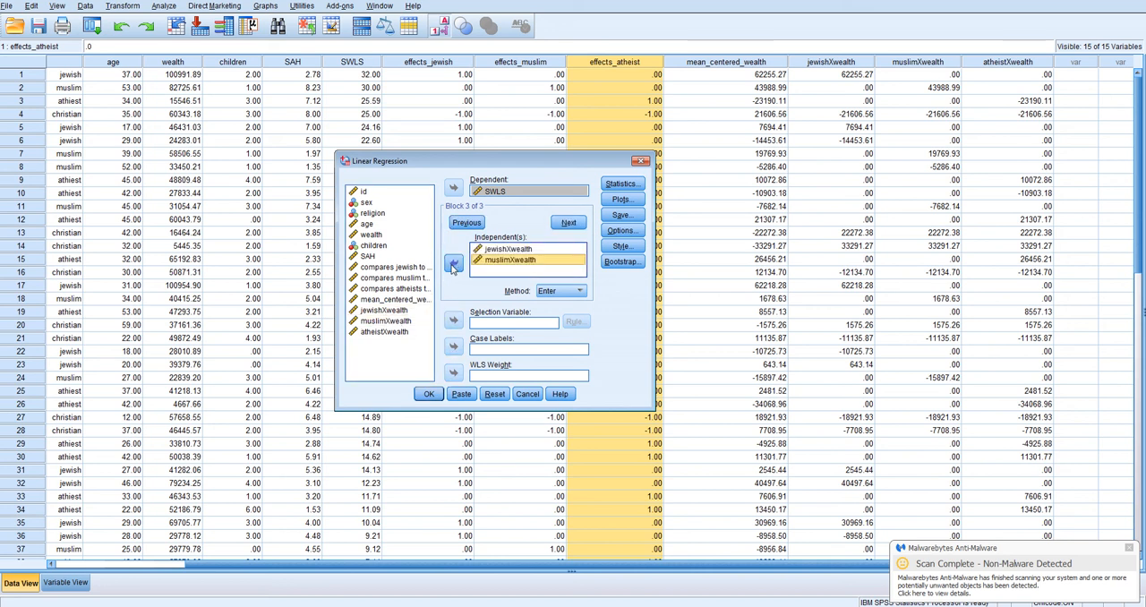
left_click(384, 332)
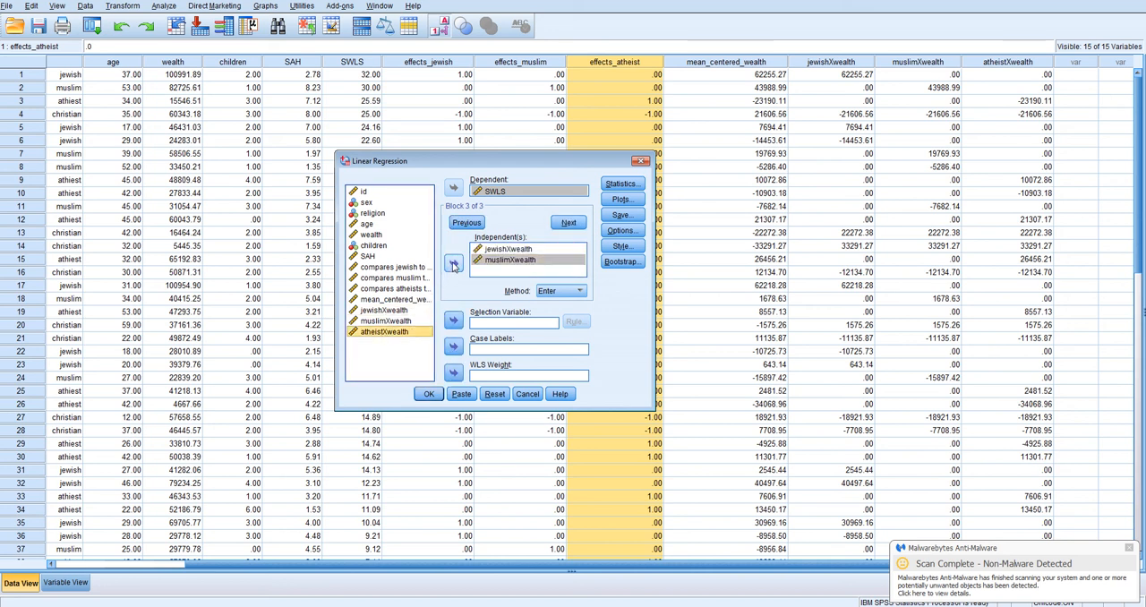
left_click(453, 262)
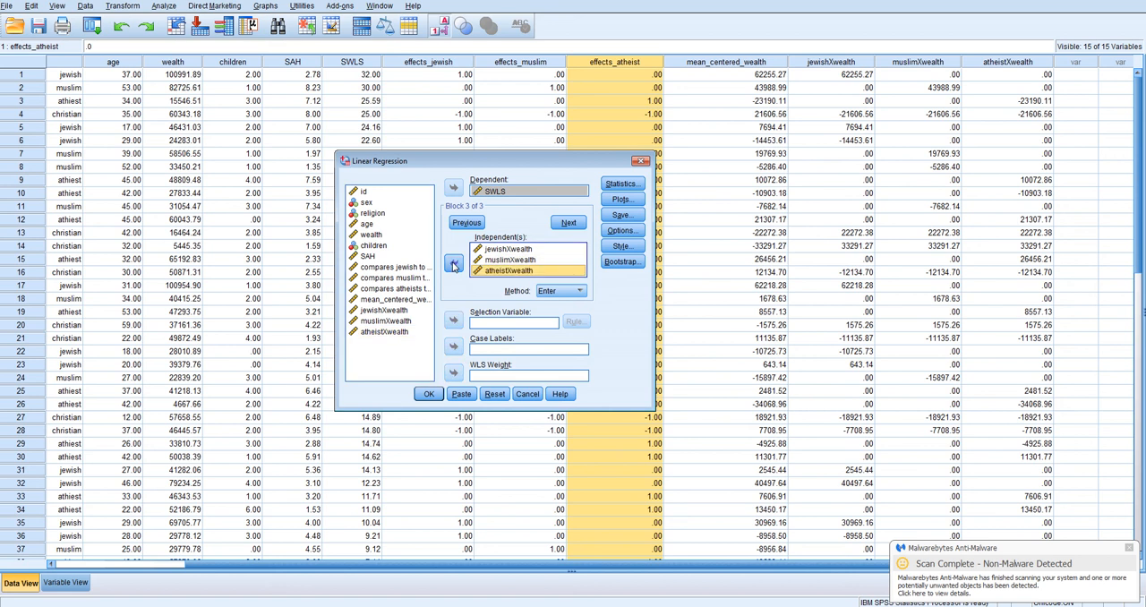
- Include the R squared change statistic in the output and run the regression
left_click(616, 186)
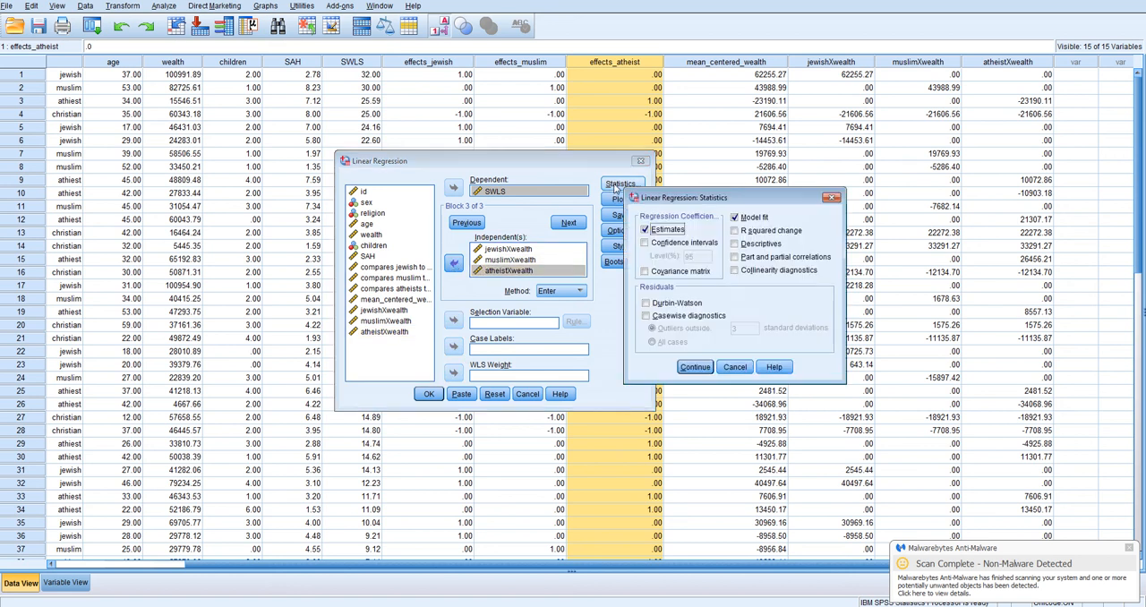
left_click(740, 231)
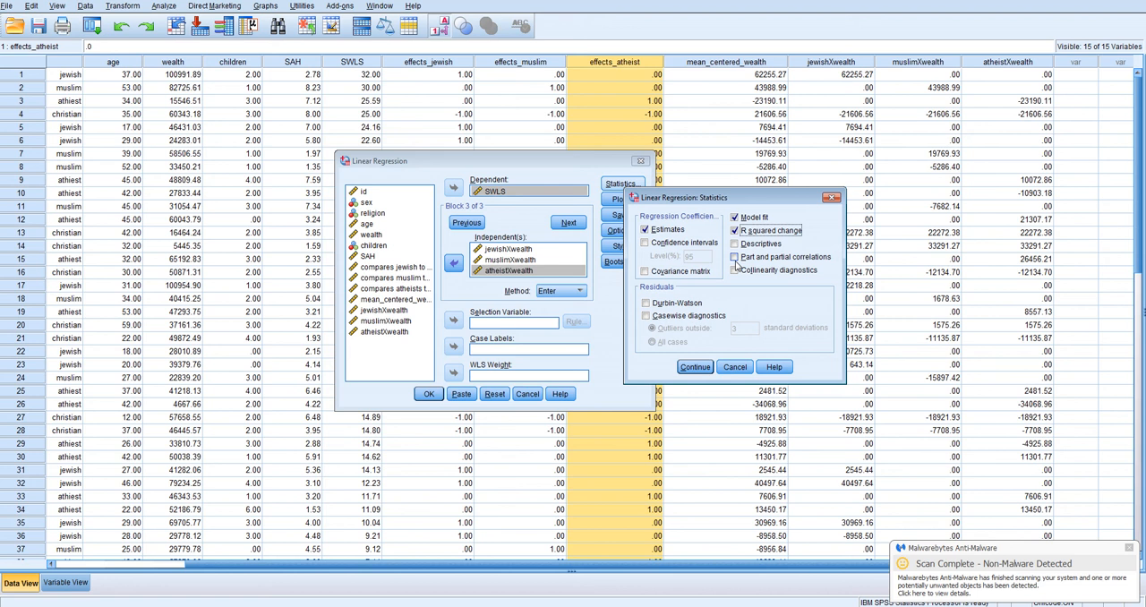
left_click(704, 365)
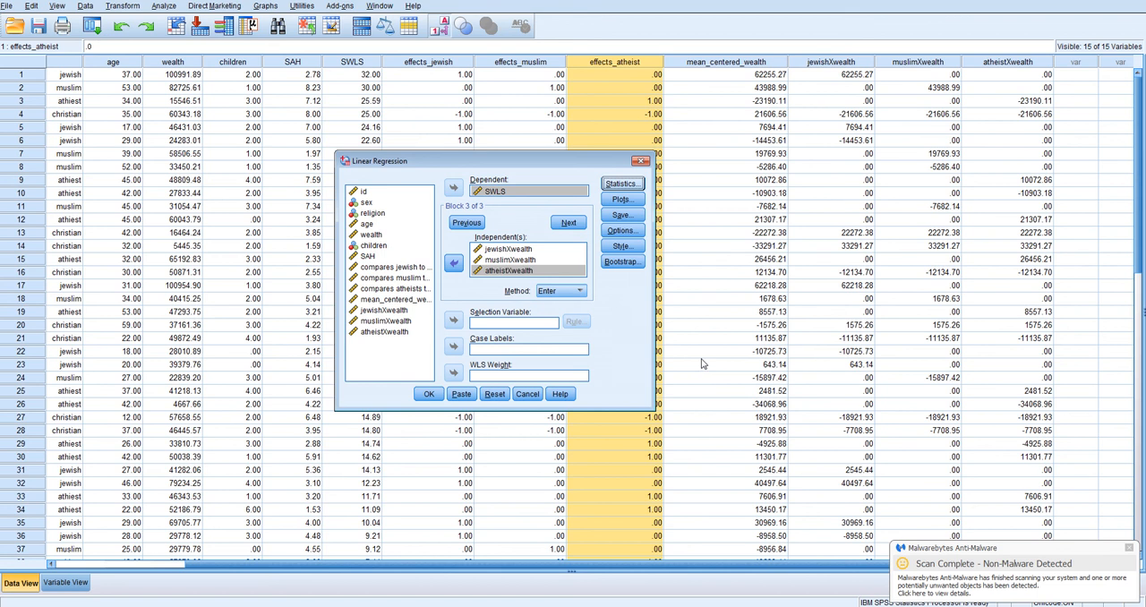
left_click(428, 394)
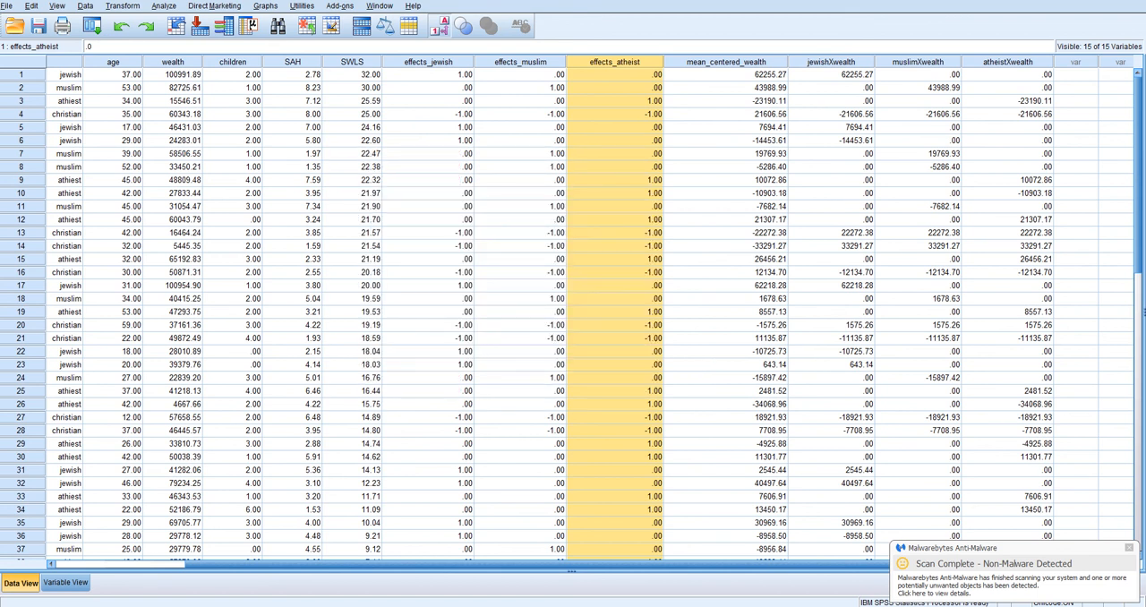
- Examine the R square change and its significance in the Model Summary, and each model's significance in the ANOVA table
left_click_drag(1145, 123, 390, 108)
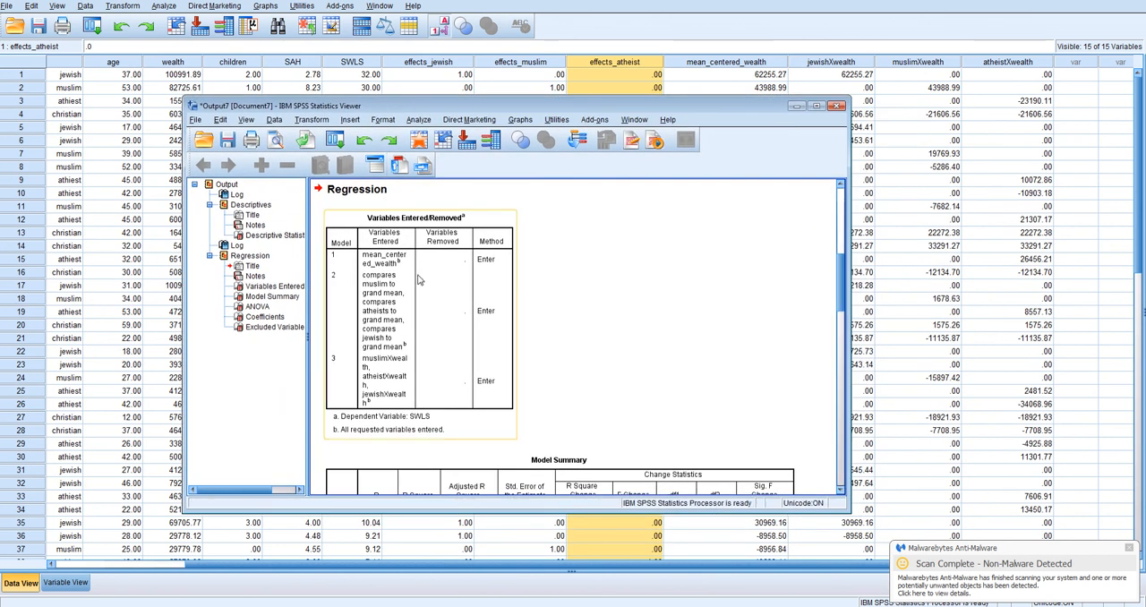
scroll(554, 290, "down", 1)
scroll(554, 289, "down", 1)
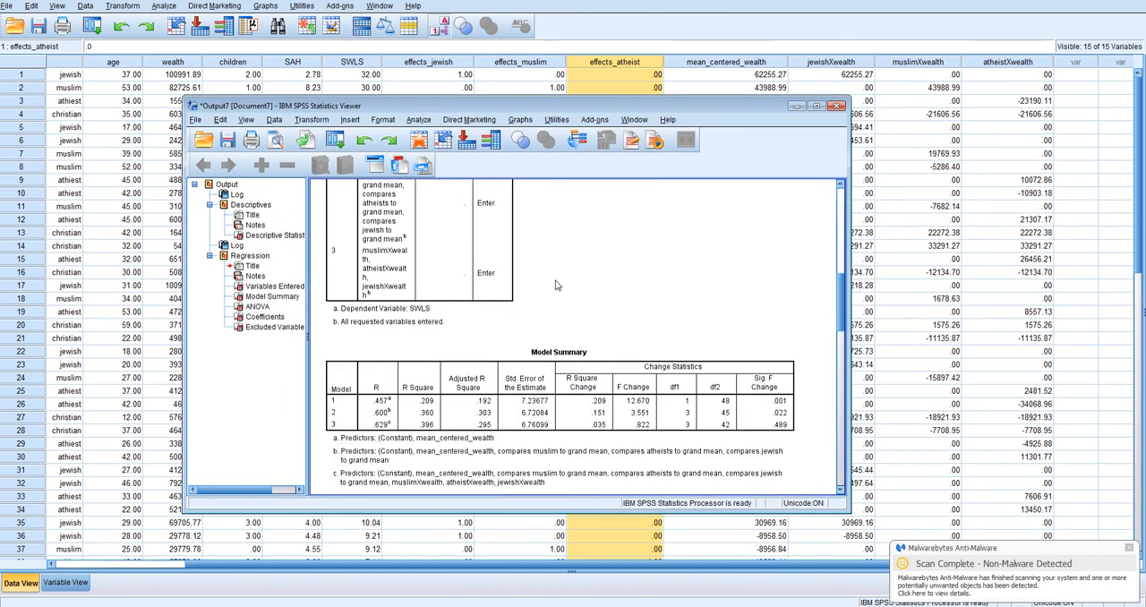
left_click(456, 384)
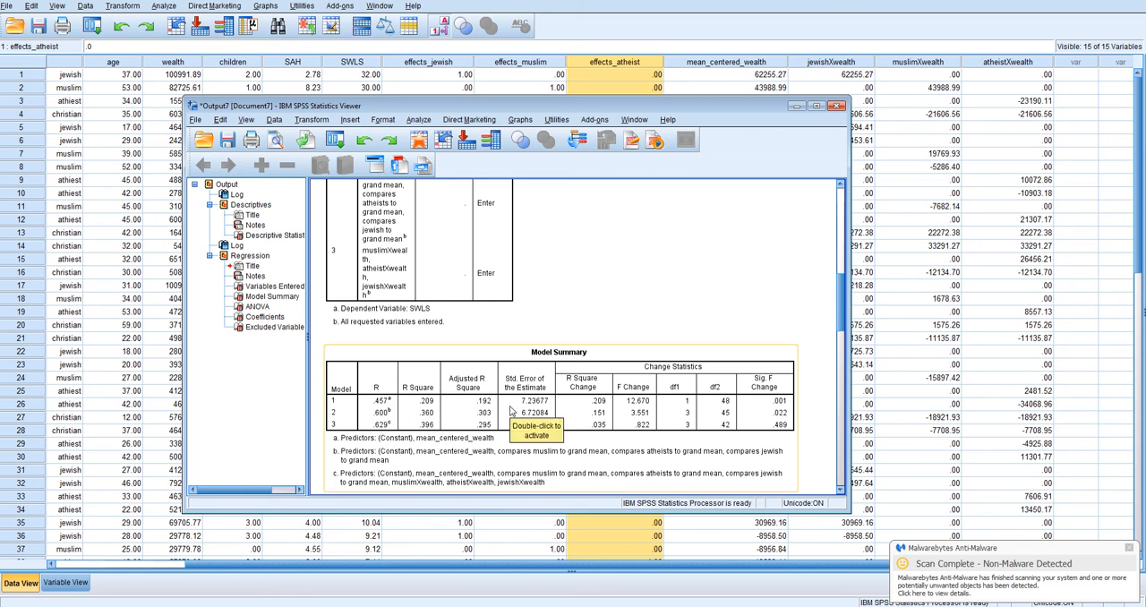
scroll(511, 410, "down", 3)
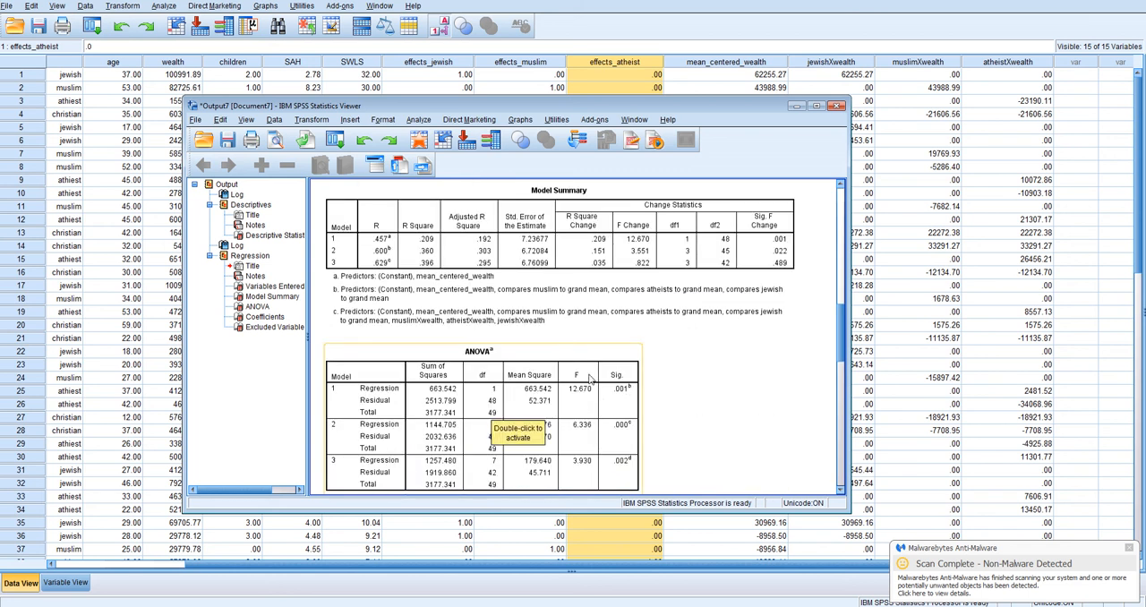
scroll(636, 391, "up", 1)
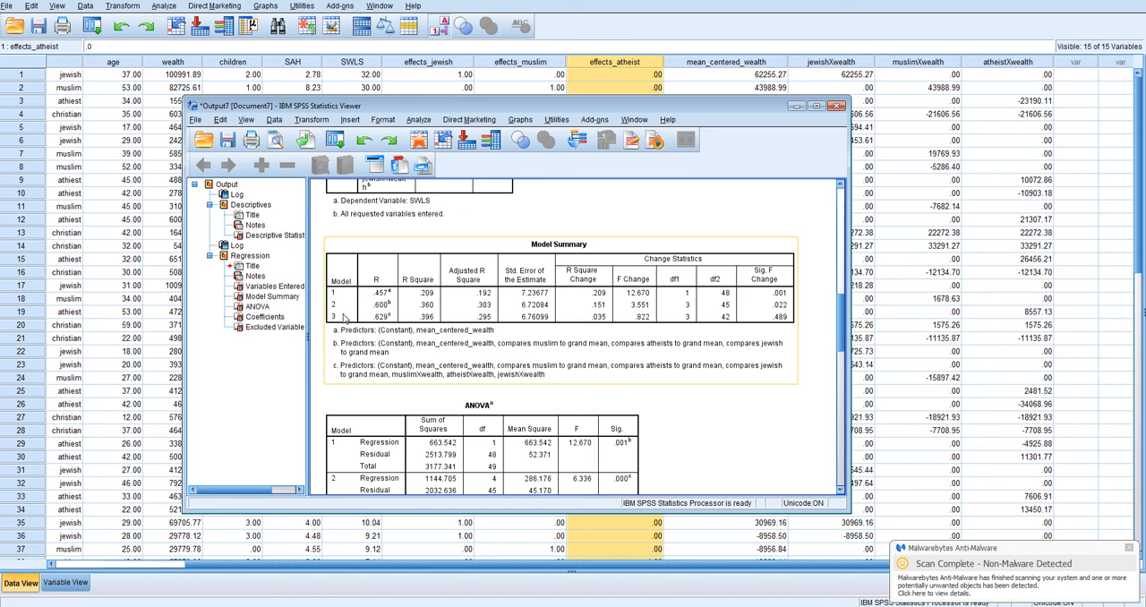
scroll(346, 320, "down", 1)
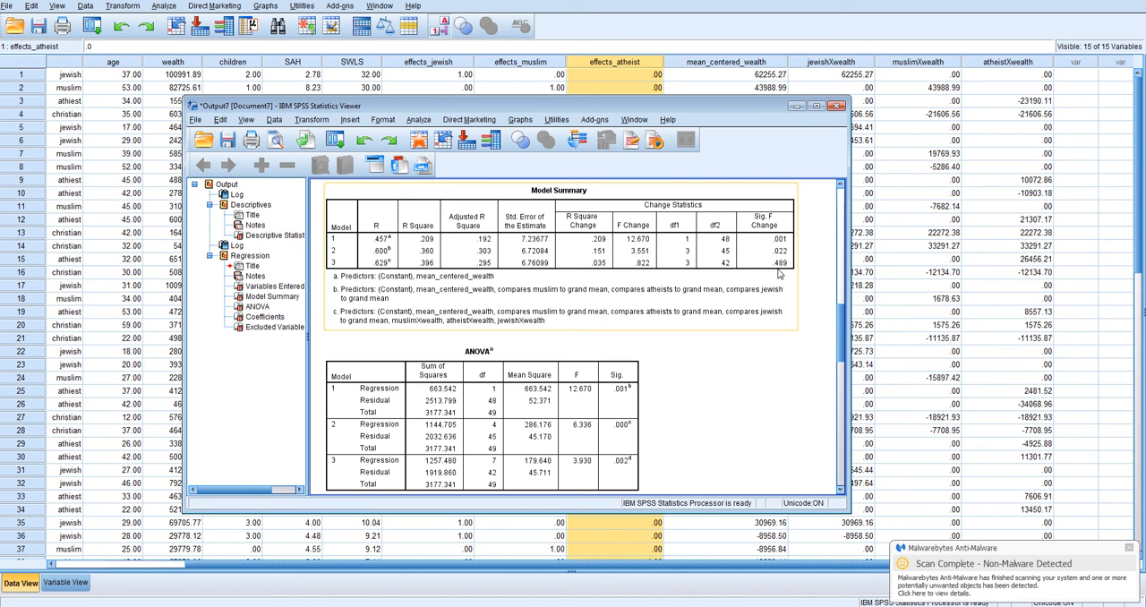
scroll(729, 333, "down", 3)
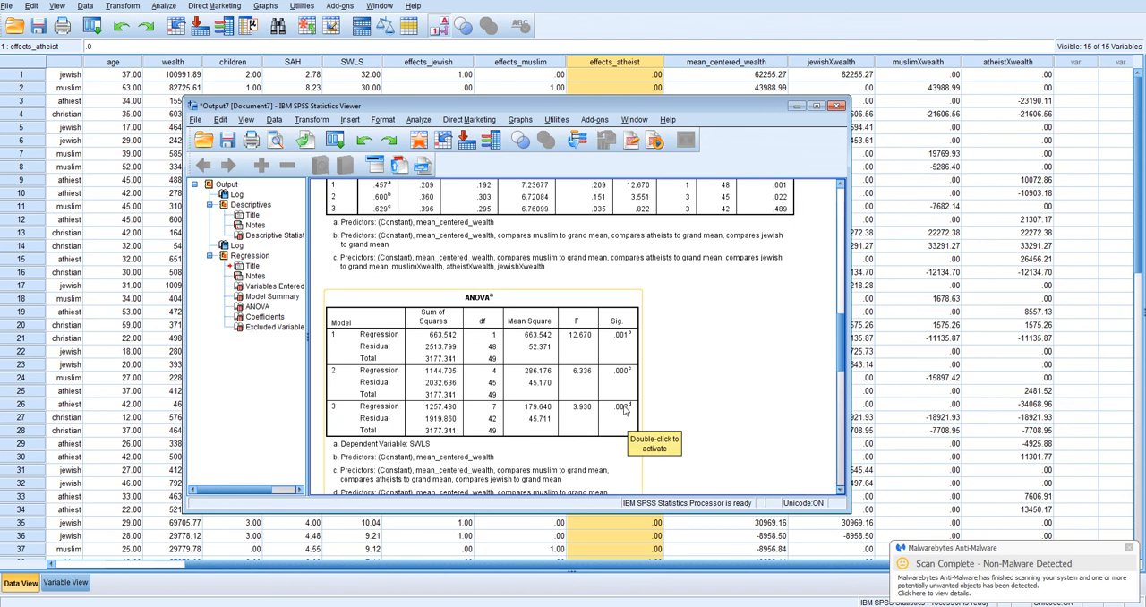
- Compare the Model Summary and ANOVA results with the Coefficients table, checking the B values and significance of the three interaction terms in model 3
scroll(699, 376, "up", 4)
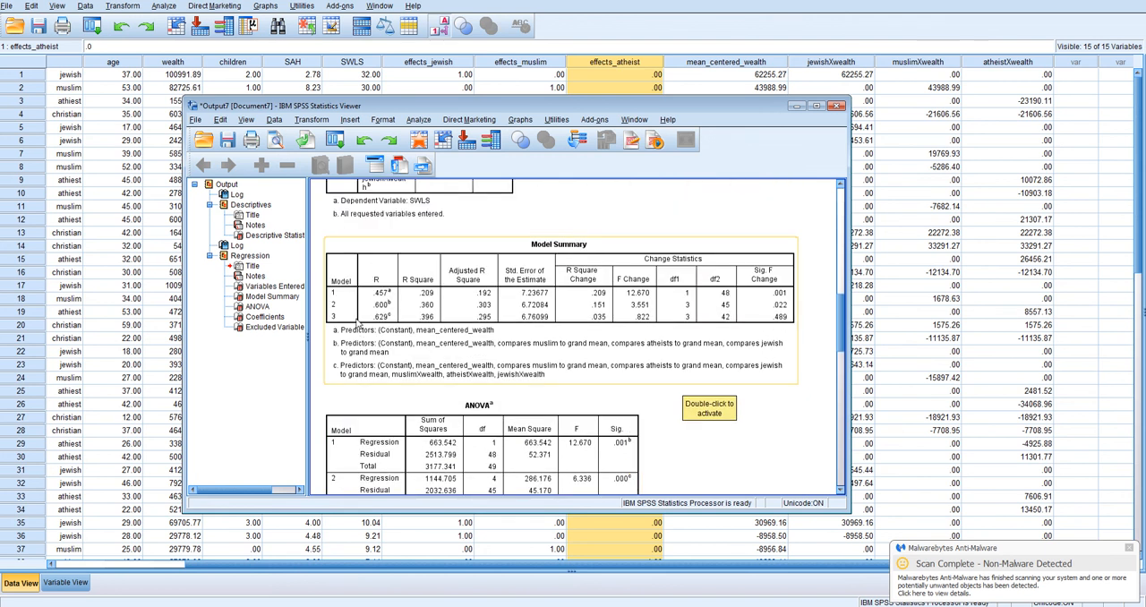
scroll(779, 347, "down", 10)
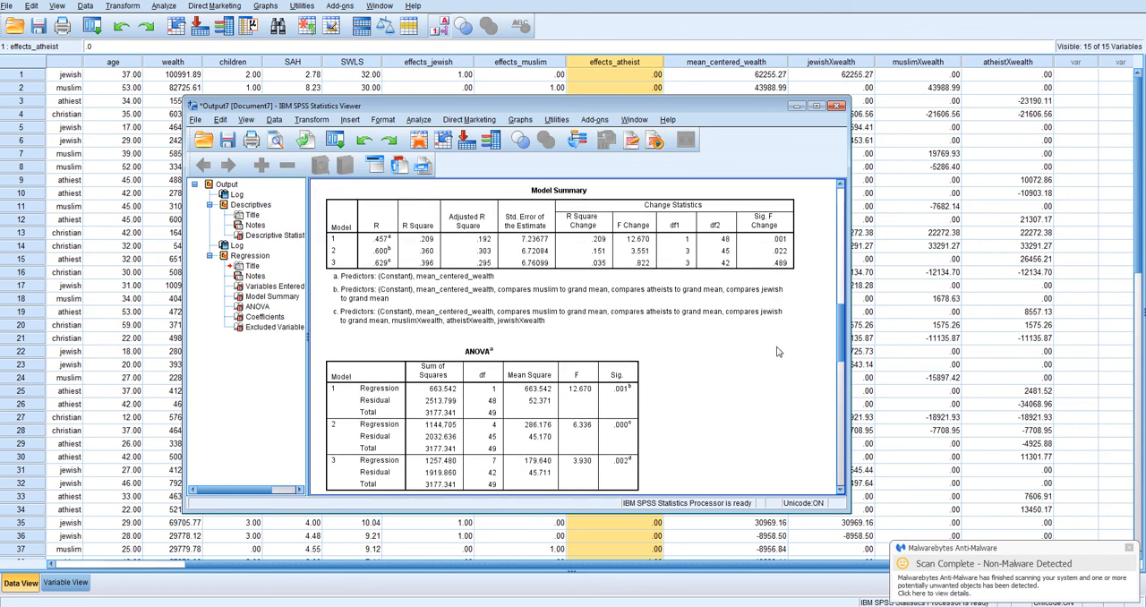
scroll(598, 391, "down", 8)
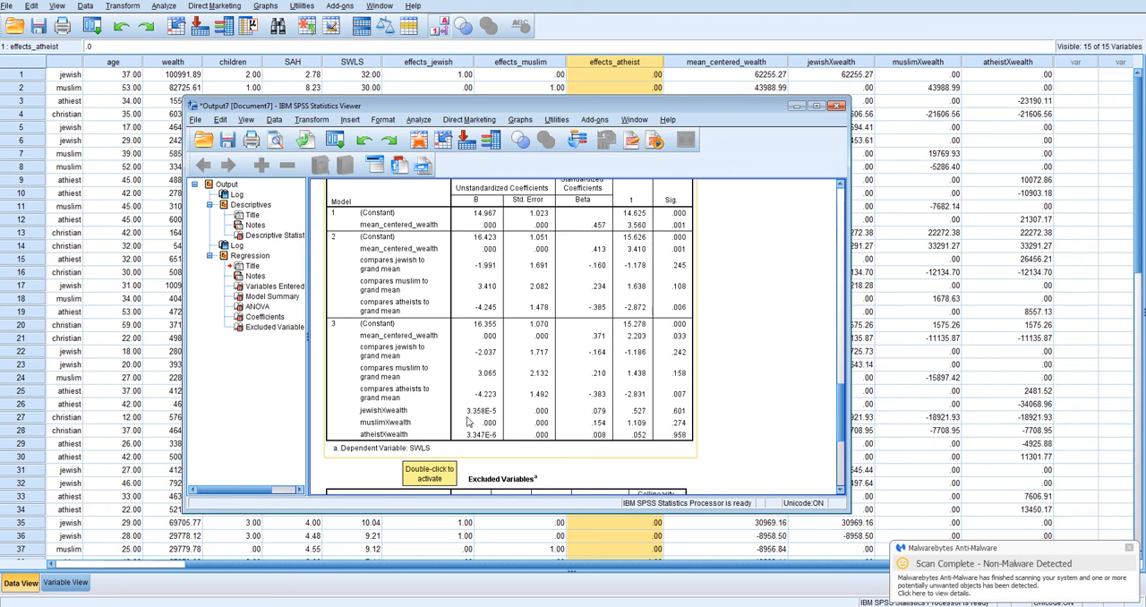
scroll(658, 437, "up", 1)
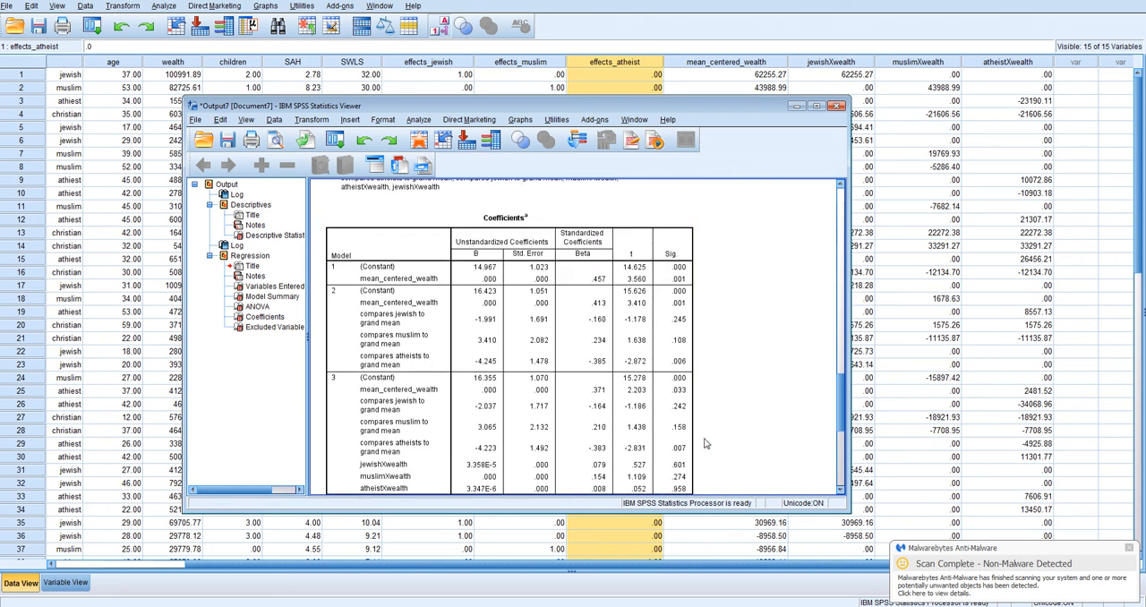
scroll(703, 442, "down", 1)
scroll(702, 440, "up", 3)
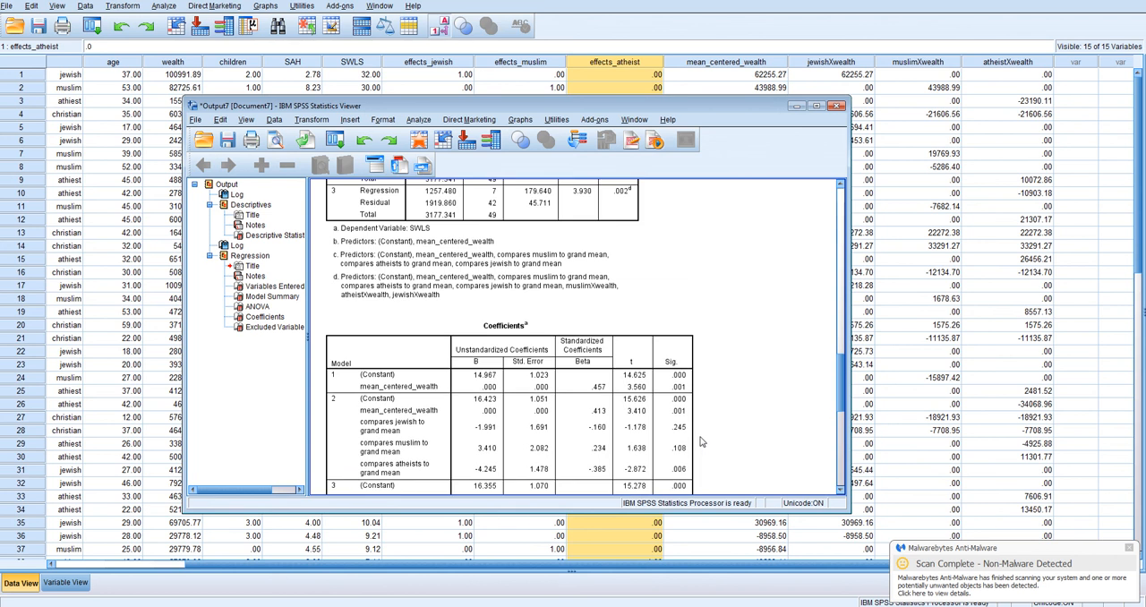
scroll(700, 437, "up", 2)
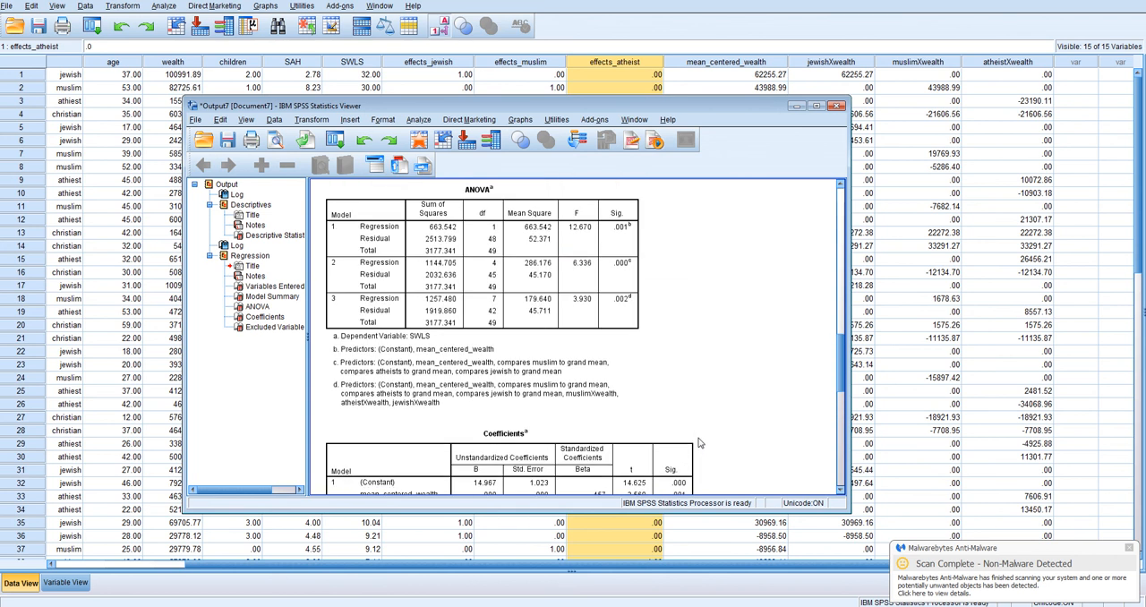
scroll(698, 438, "down", 4)
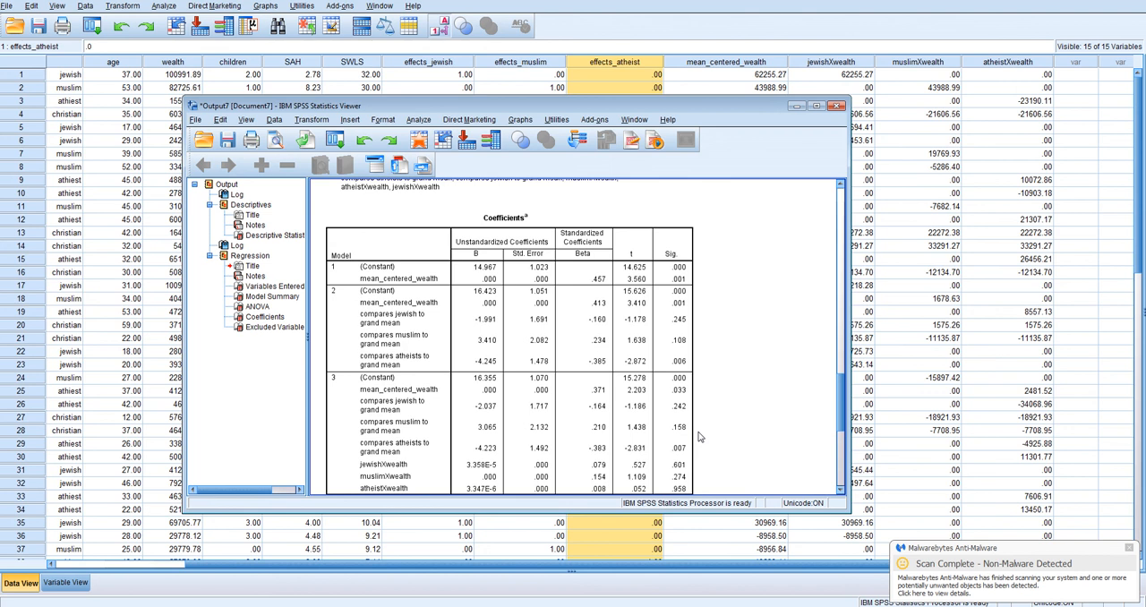
scroll(699, 437, "down", 1)
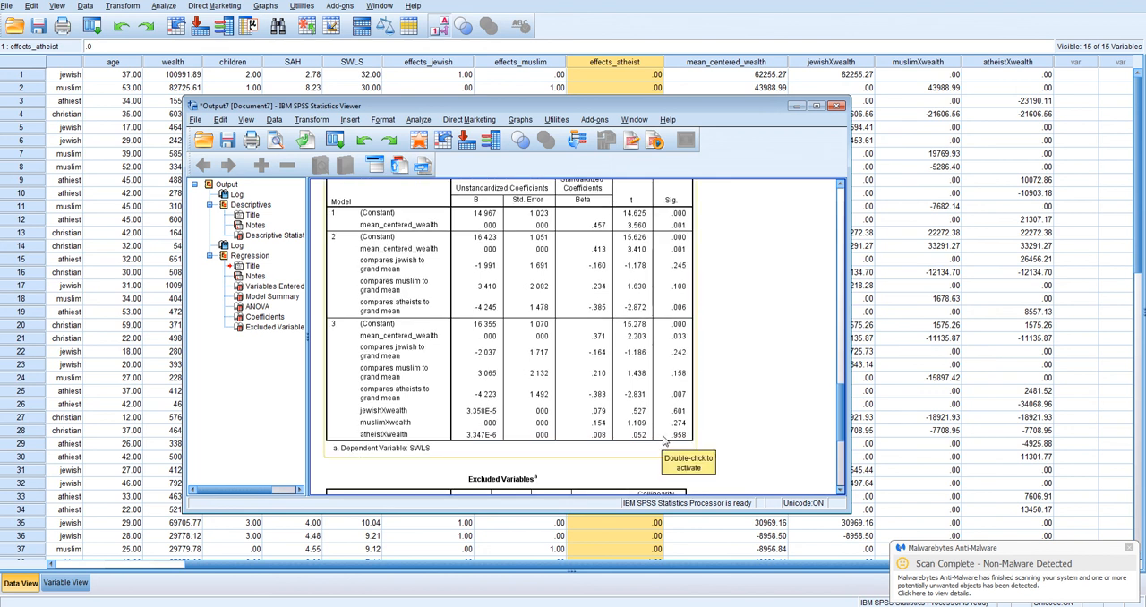
- Go back through the output to the Descriptives table and the logged COMPUTE and REGRESSION syntax
scroll(664, 439, "down", 1)
scroll(671, 439, "up", 7)
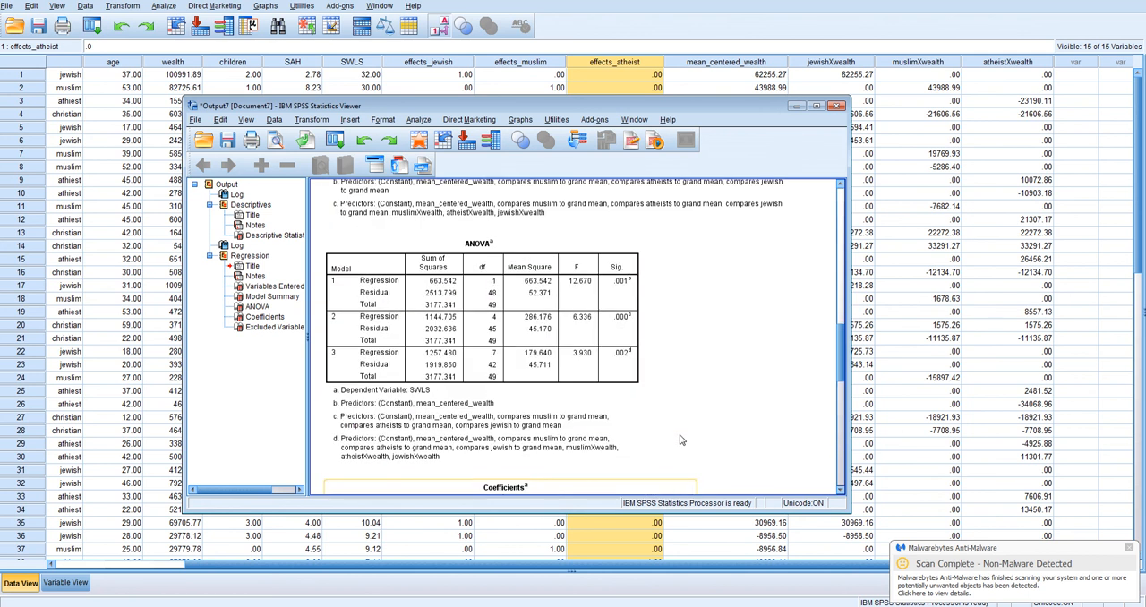
scroll(680, 439, "up", 8)
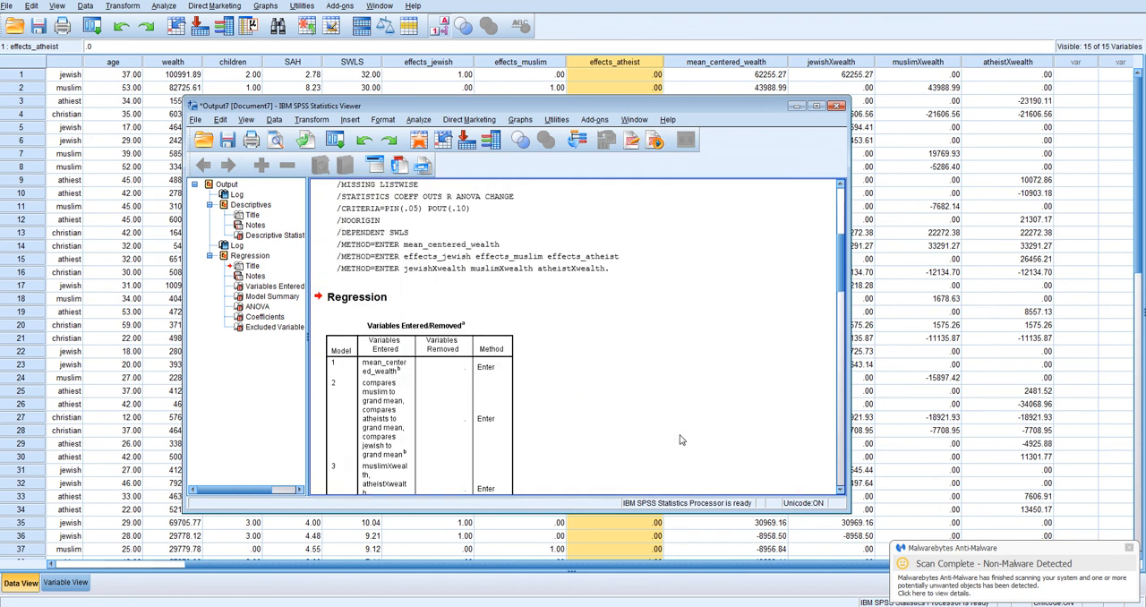
scroll(680, 439, "up", 5)
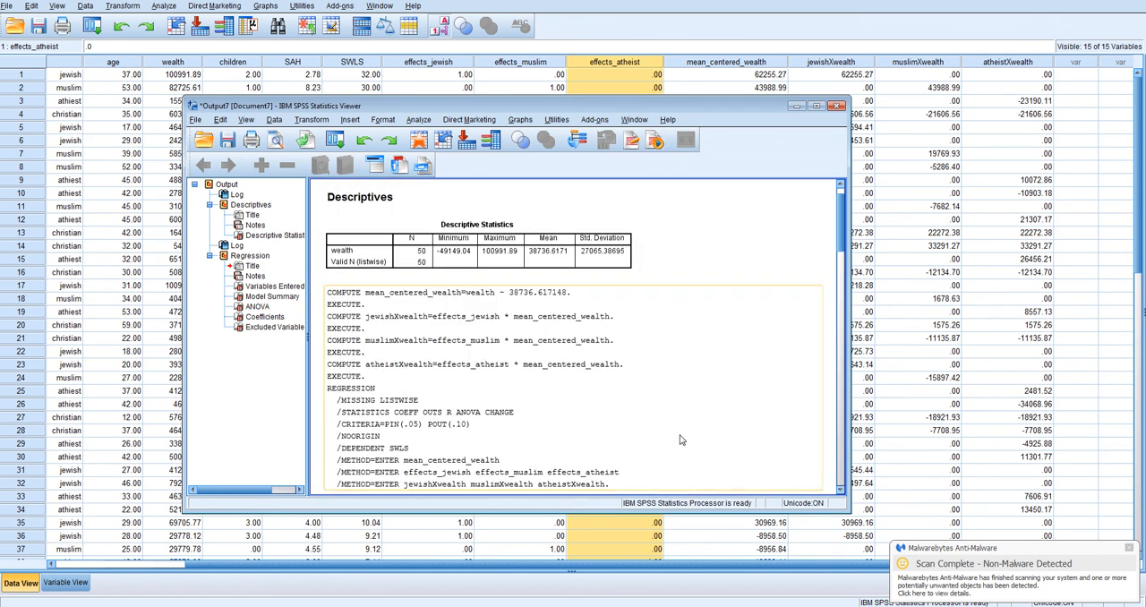